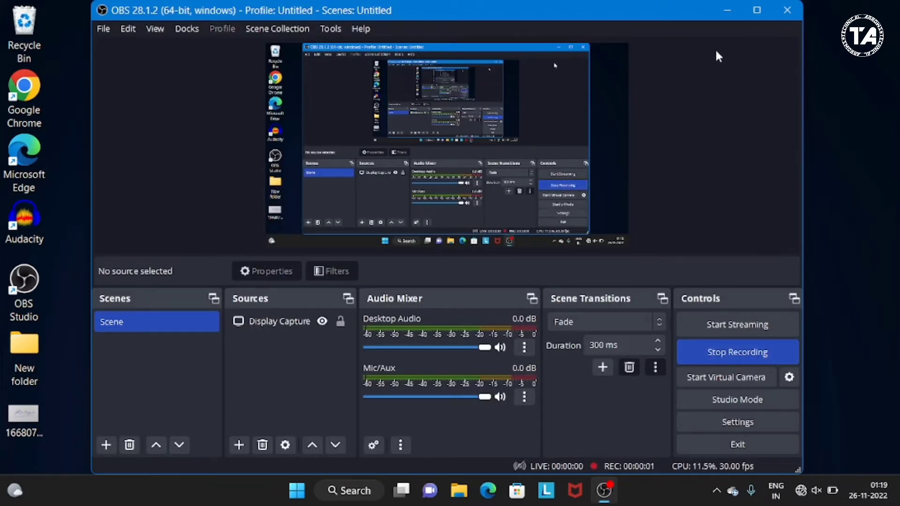
- Minimize the OBS window, search the system for "notepad" and launch Notepad
click(725, 11)
click(723, 10)
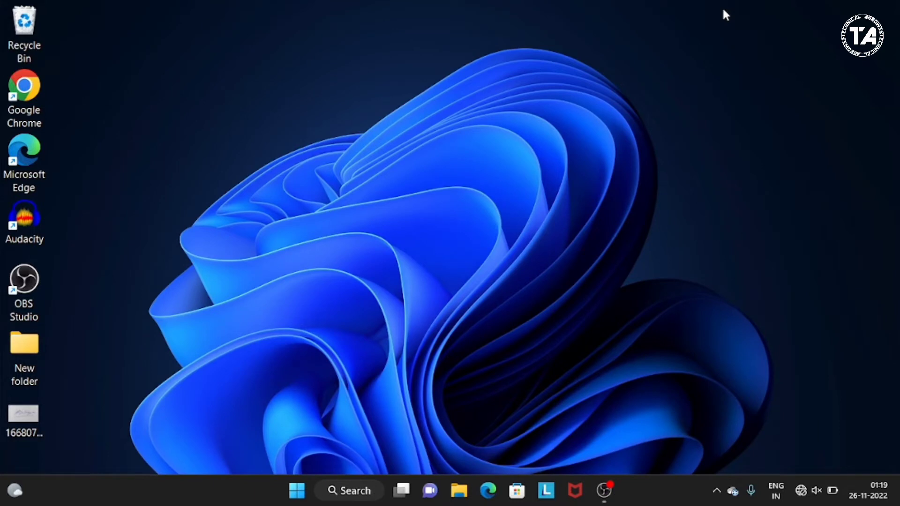
click(349, 490)
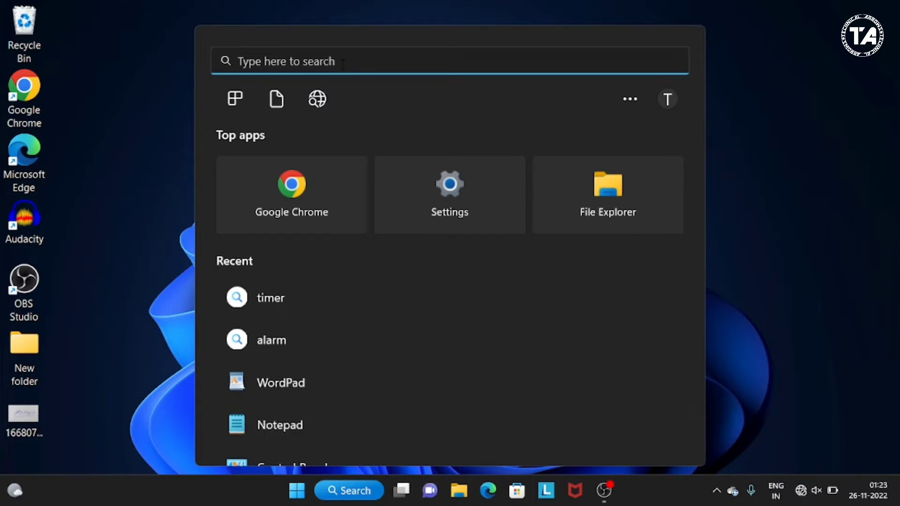
text(notepad)
text(o)
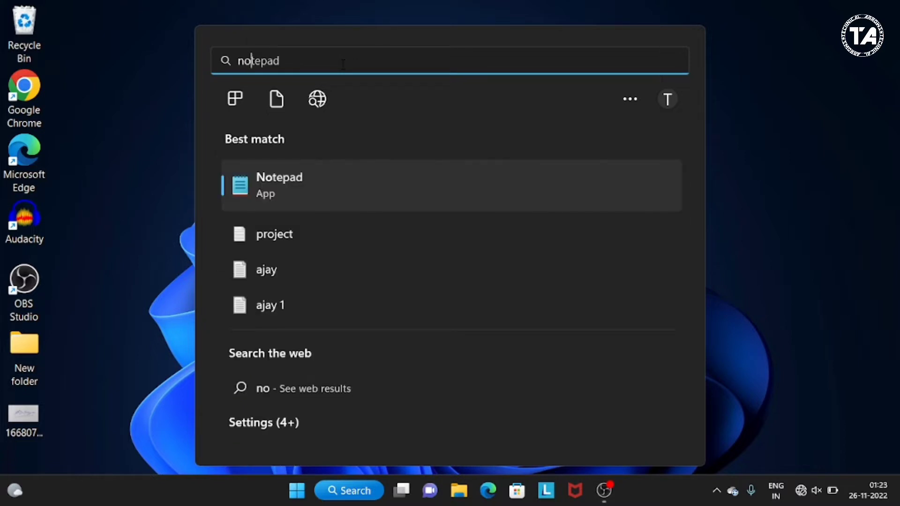
text(t)
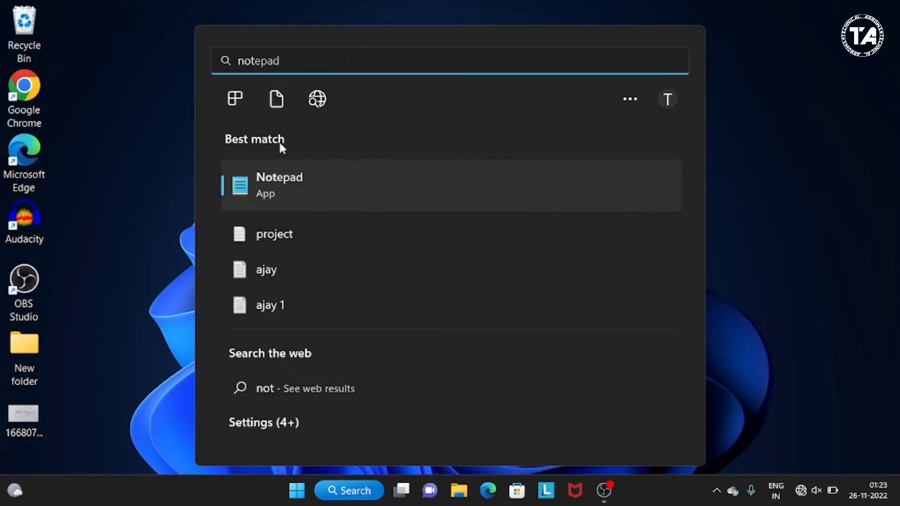
click(278, 186)
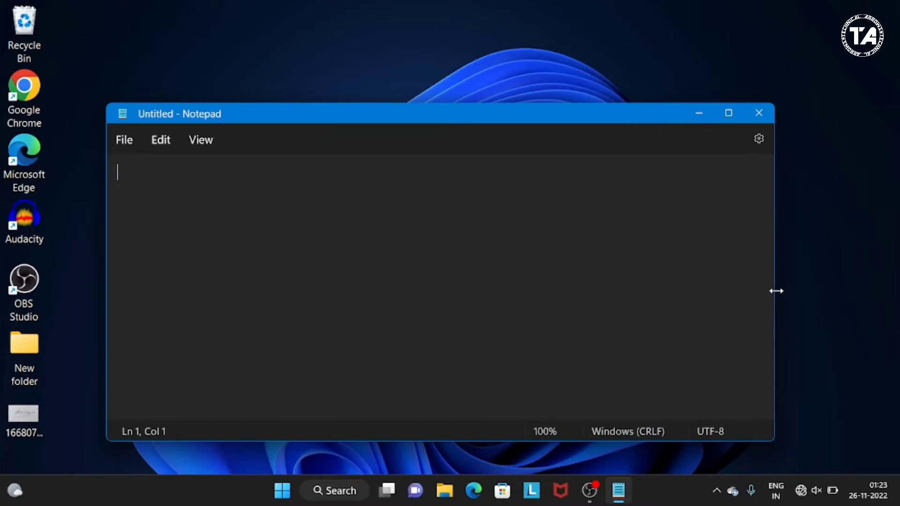
- Widen the Notepad window slightly and maximize it, including minimizing it and restoring it to full screen
mouse_move(776, 291)
mouse_down()
mouse_move(715, 291)
mouse_move(799, 291)
mouse_move(784, 291)
mouse_up()
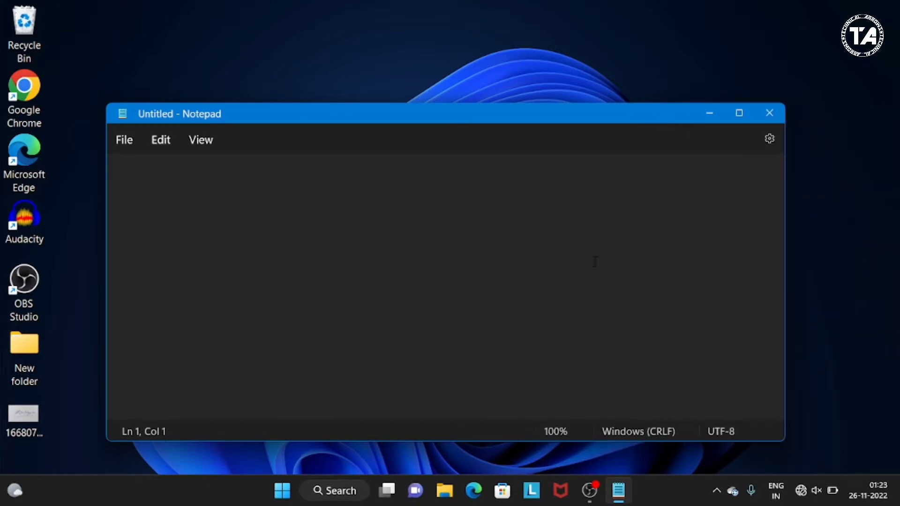
click(733, 114)
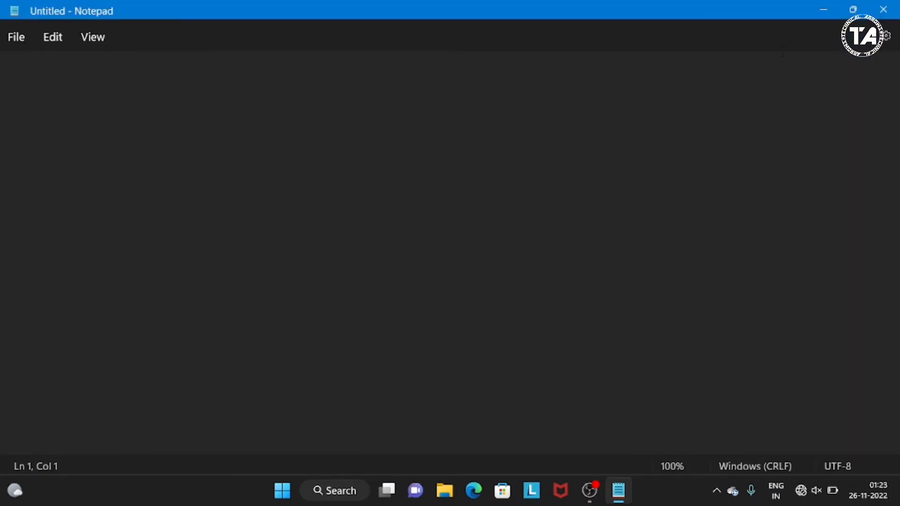
click(826, 12)
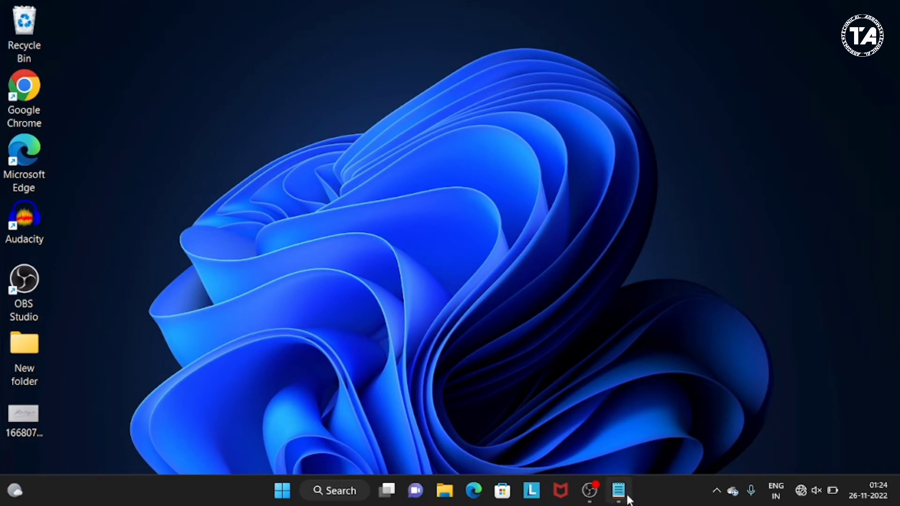
mouse_move(626, 496)
click(609, 434)
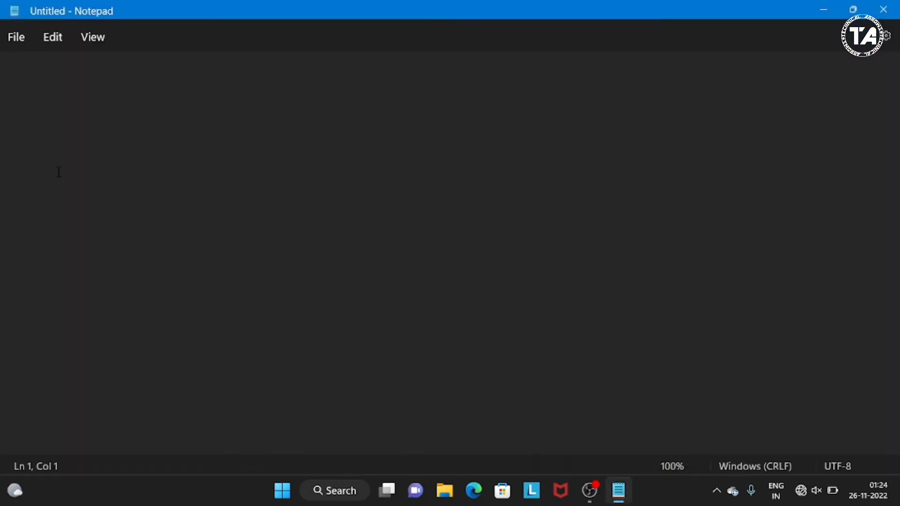
- Open an additional blank Notepad window and close it again
click(15, 45)
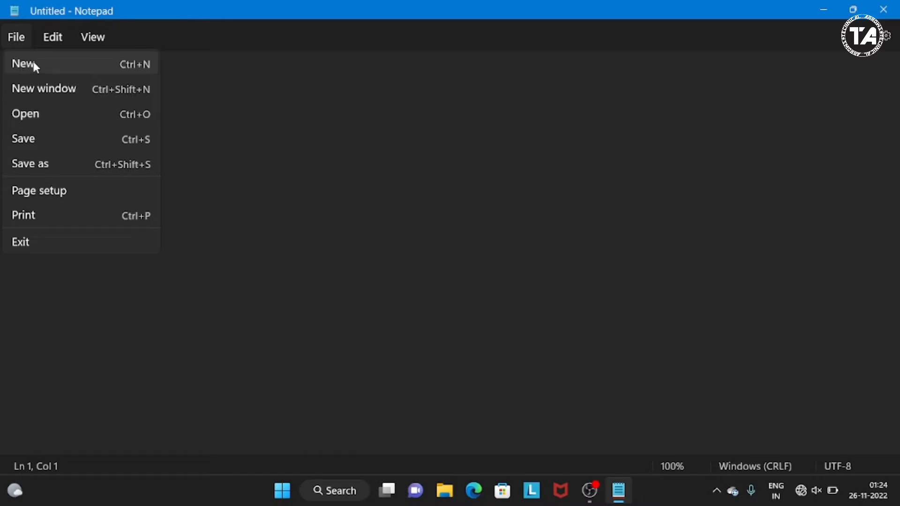
click(247, 81)
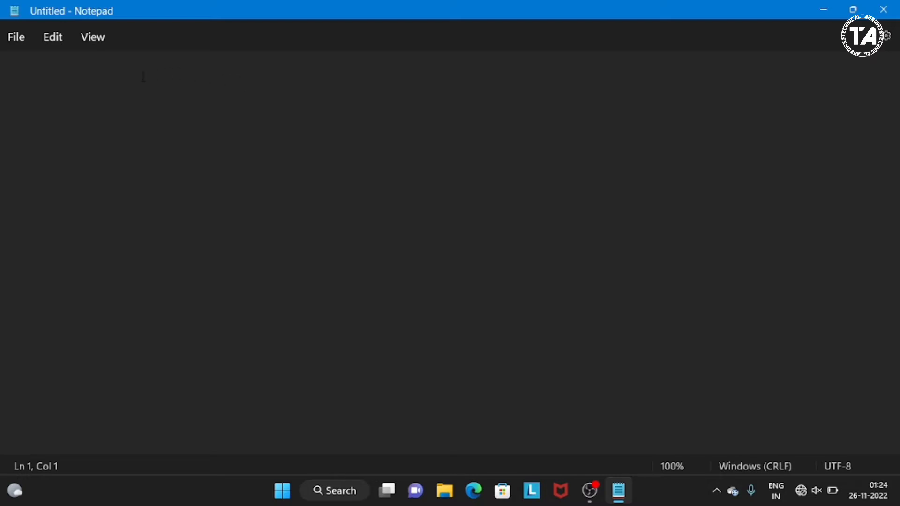
click(14, 43)
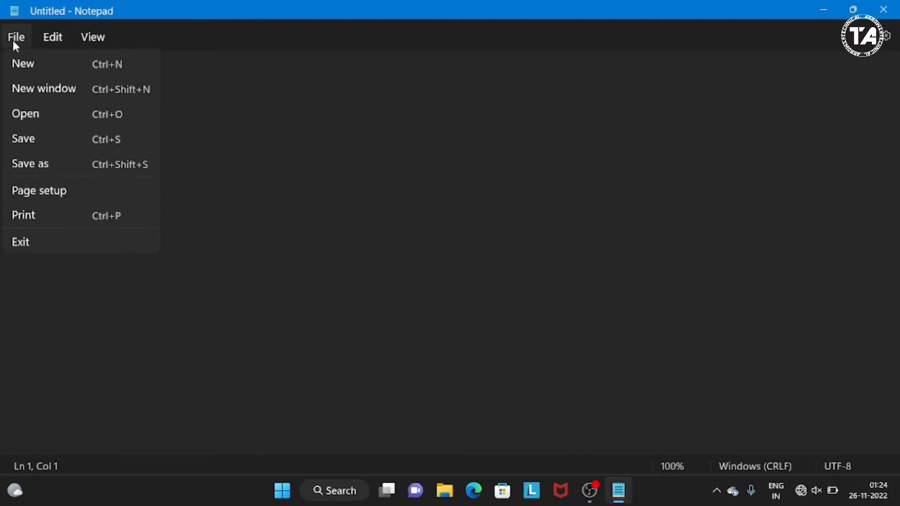
click(39, 93)
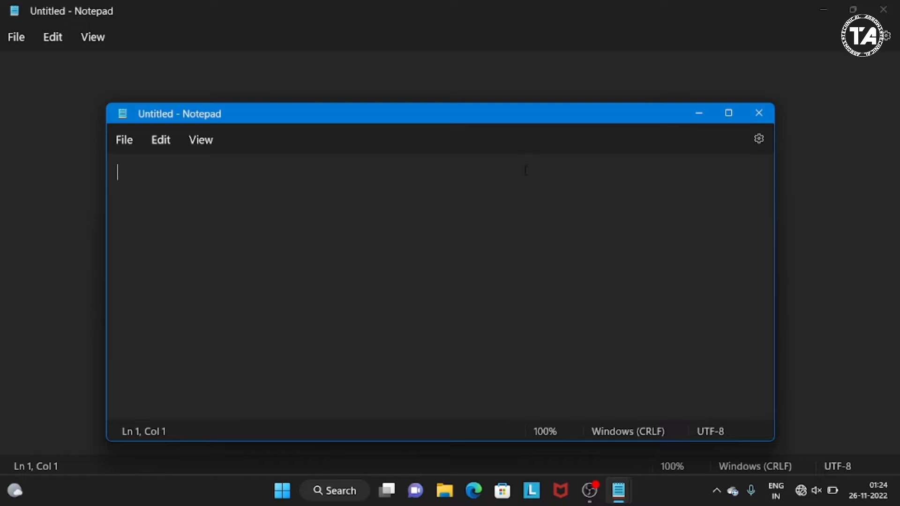
click(756, 115)
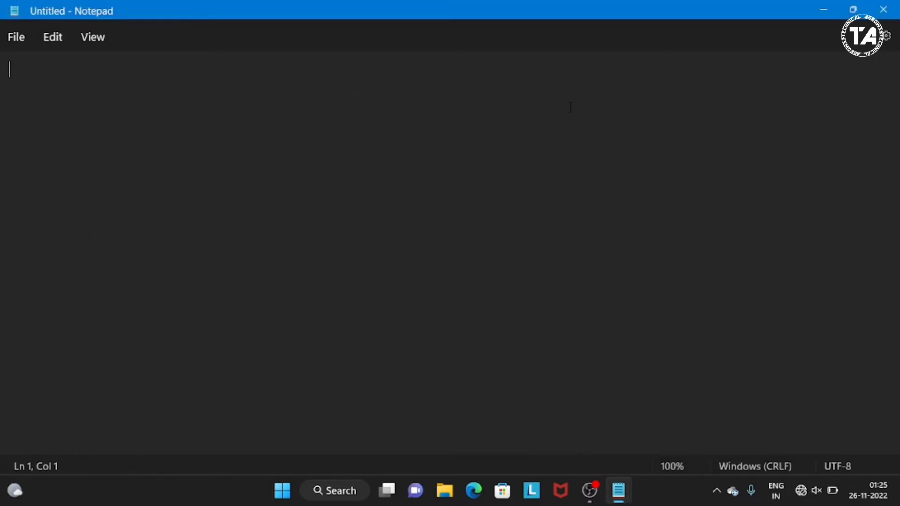
- Open the existing text file "project" from the Documents folder
click(15, 41)
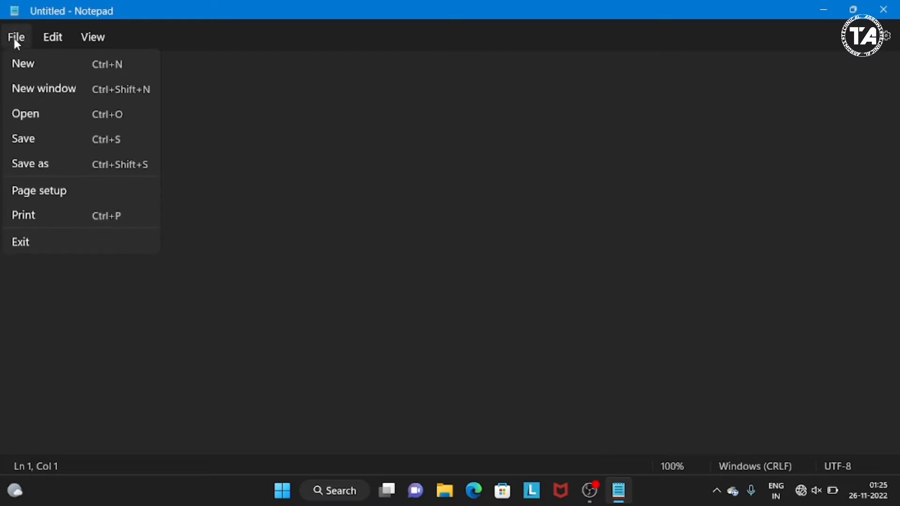
click(30, 115)
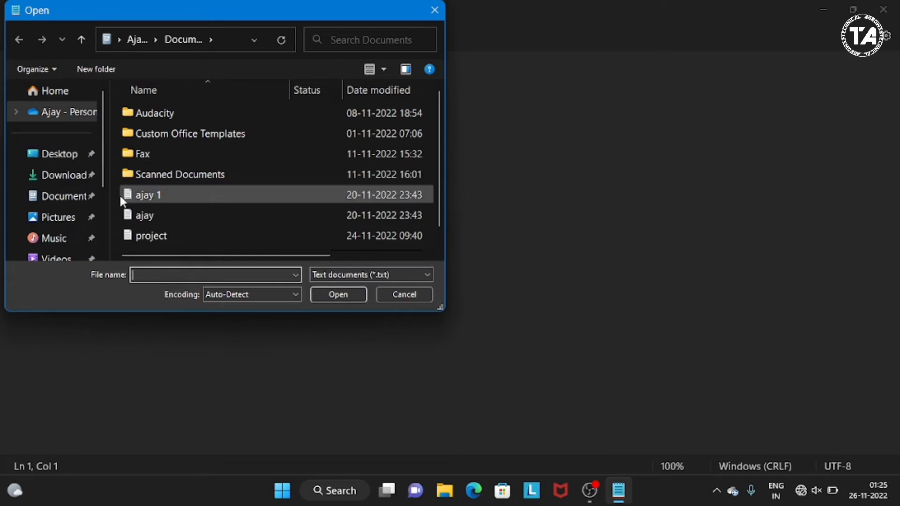
click(151, 236)
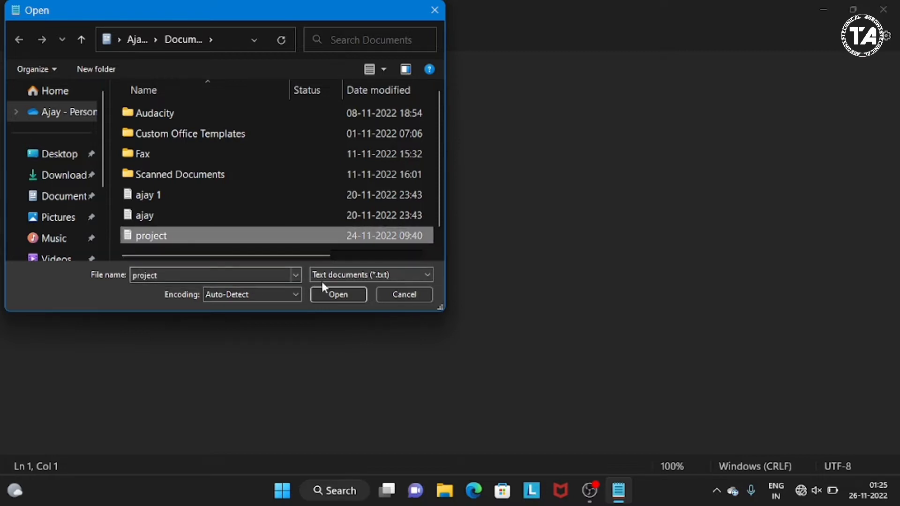
click(329, 291)
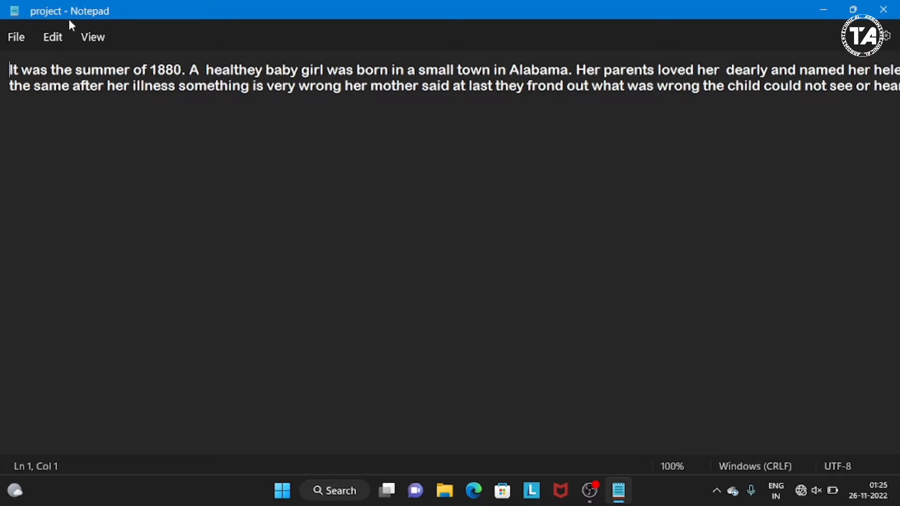
- Start a new blank document and paste the story text from the project file into it
click(19, 40)
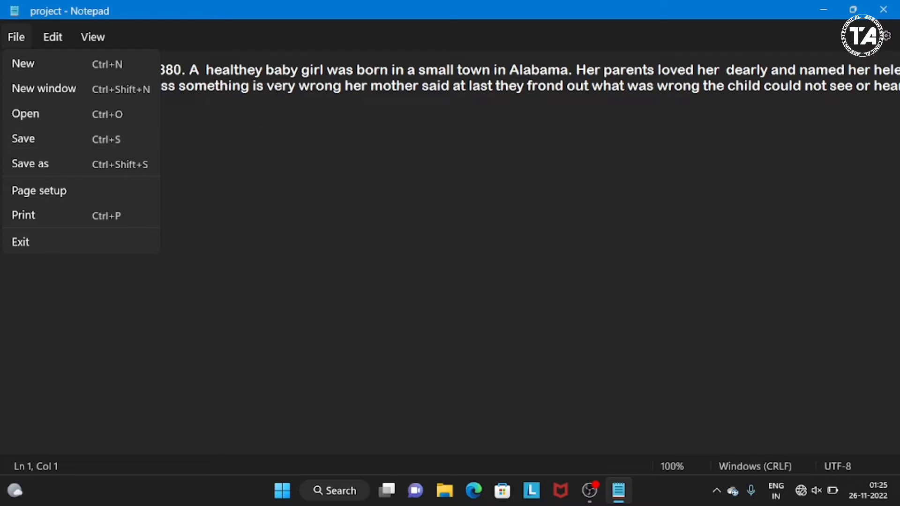
click(331, 87)
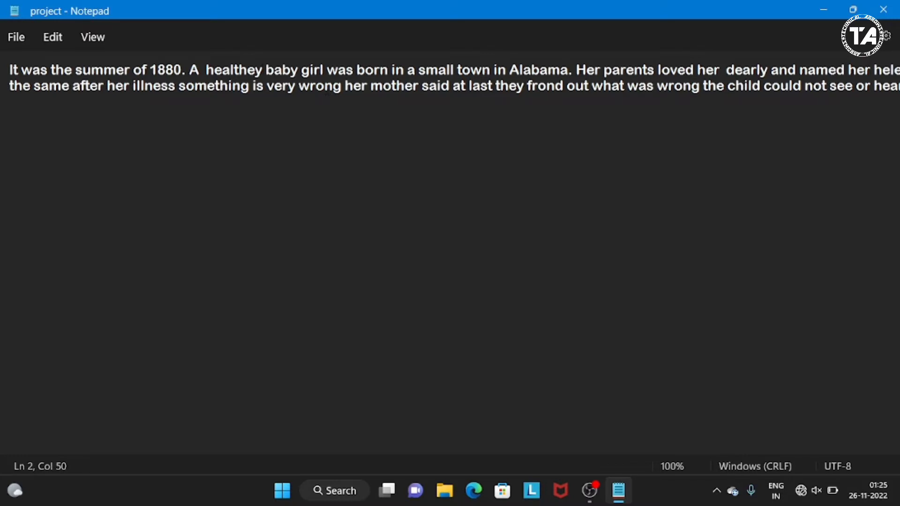
click(174, 93)
key(ctrl+n)
right_click(135, 65)
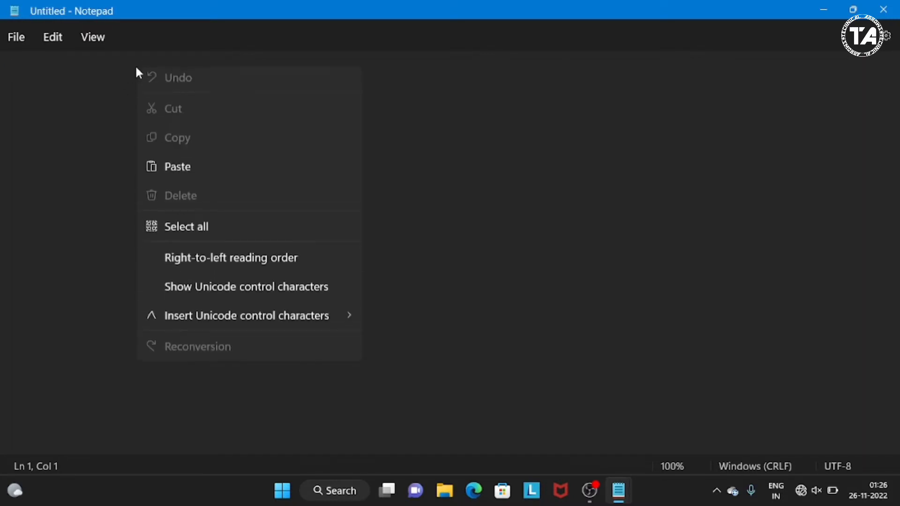
click(181, 173)
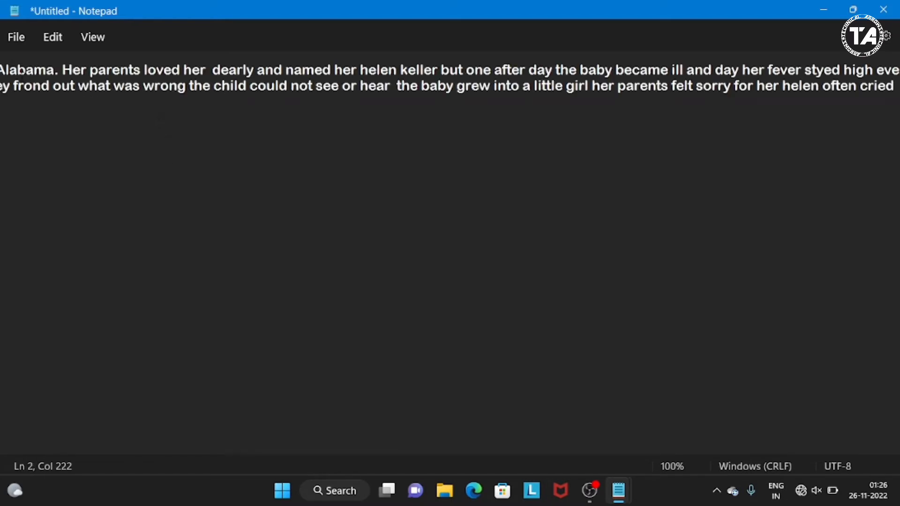
- Check the file type choices offered when saving the untitled document, and cancel the save
click(12, 42)
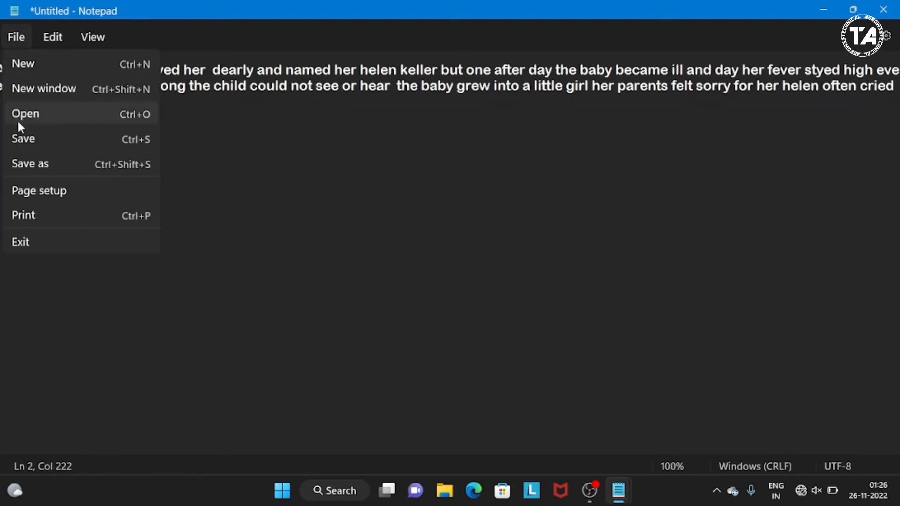
click(26, 138)
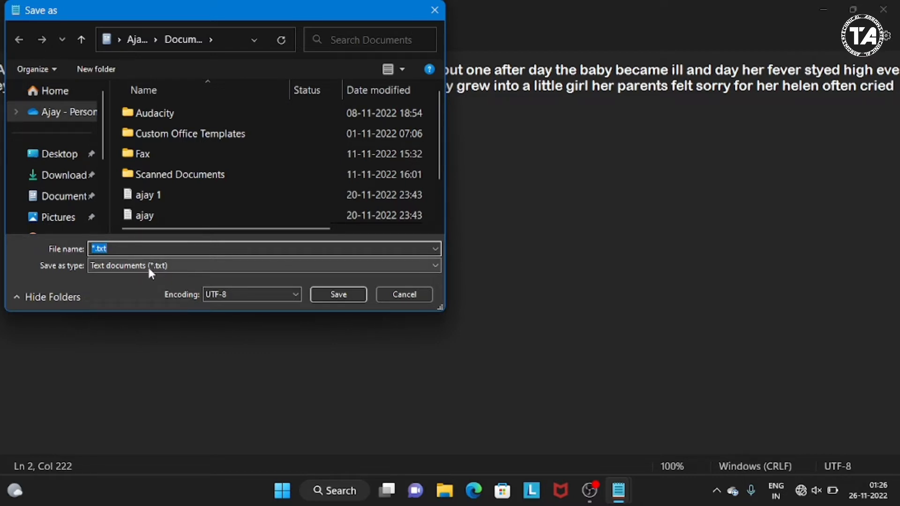
click(397, 269)
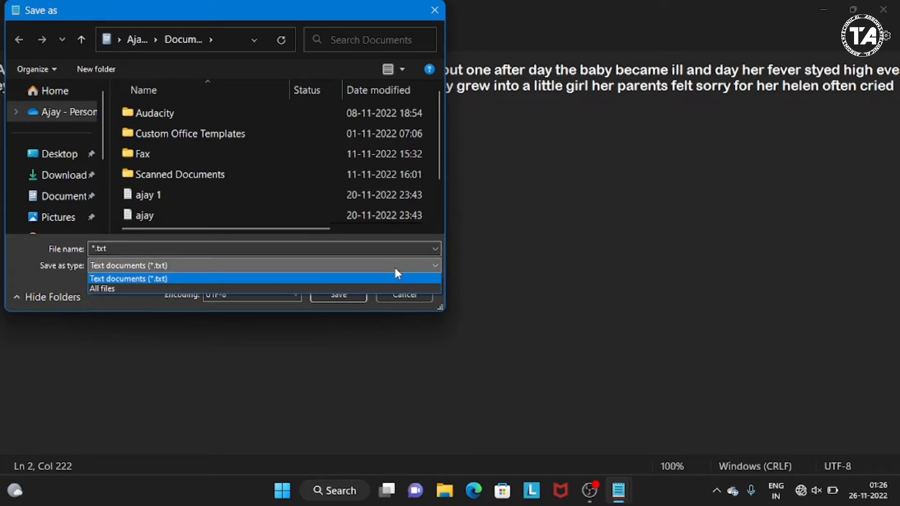
click(395, 269)
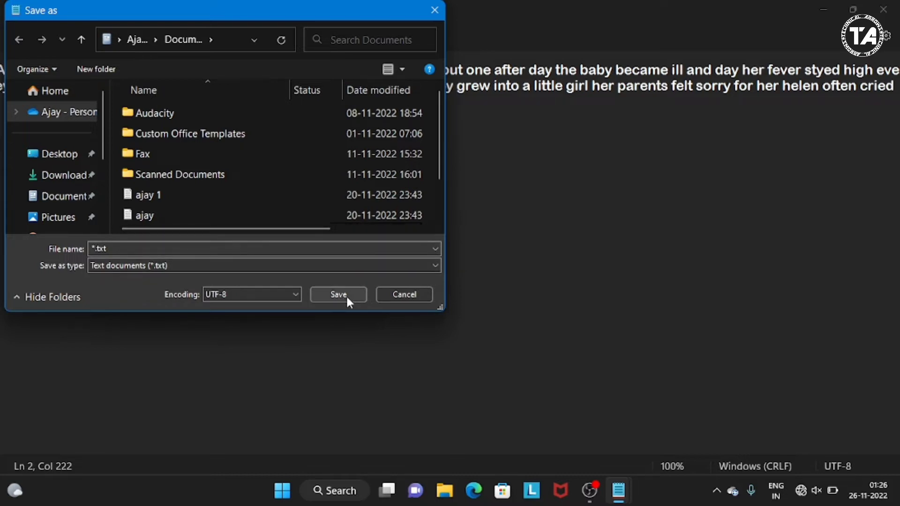
click(402, 294)
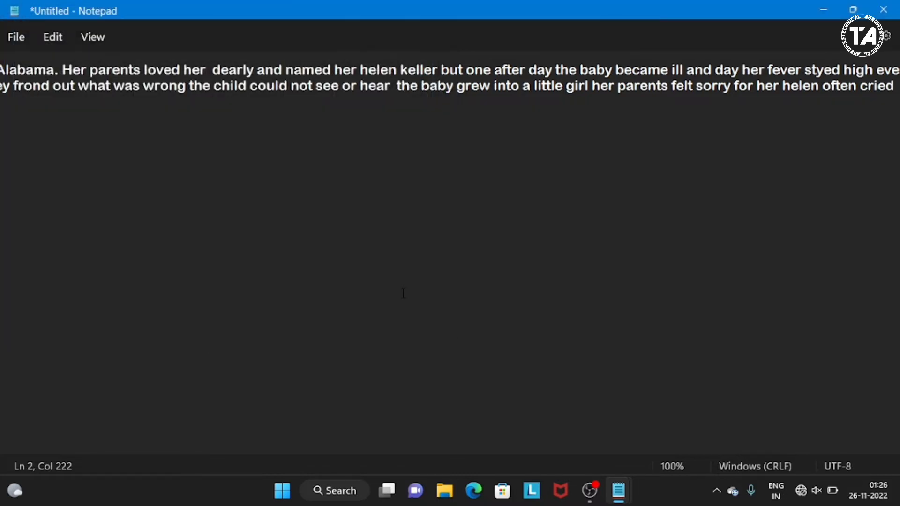
- Add the sample text "vvvvvvmmm" on line 7 of the project document, a few blank lines below the story
click(19, 36)
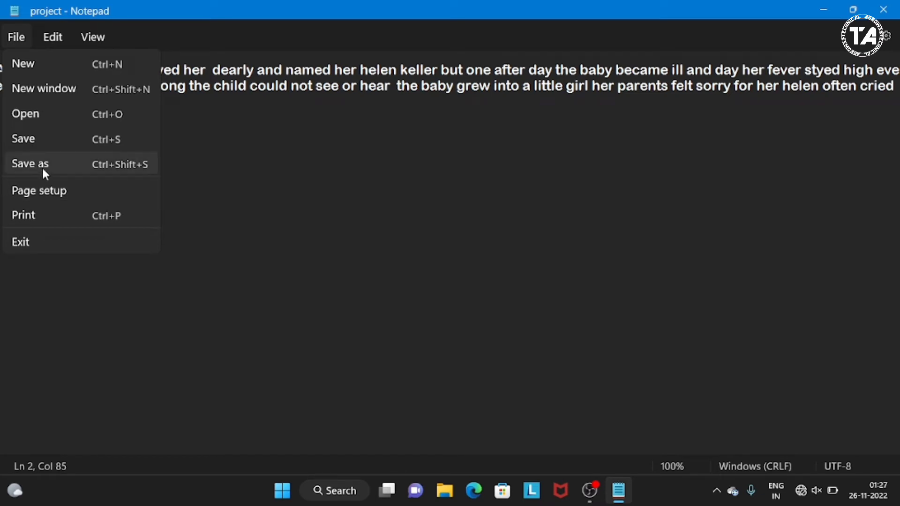
click(252, 138)
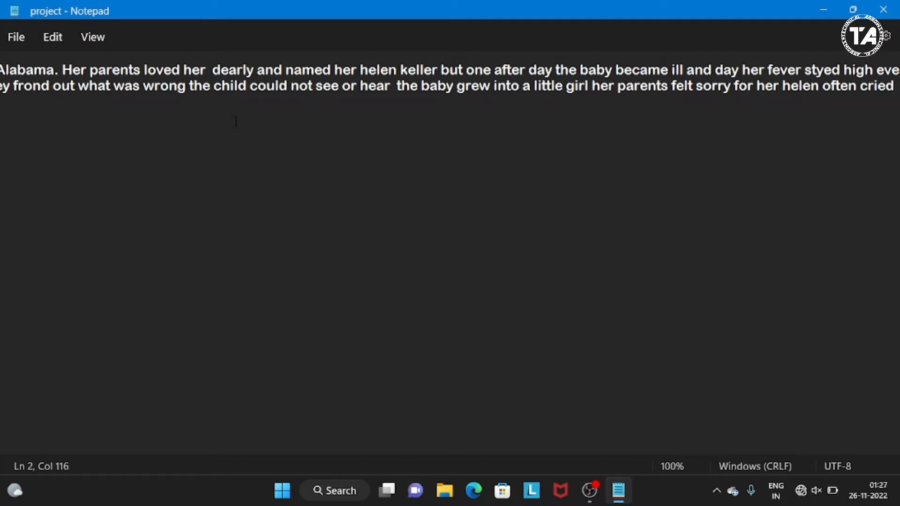
key(alt+f)
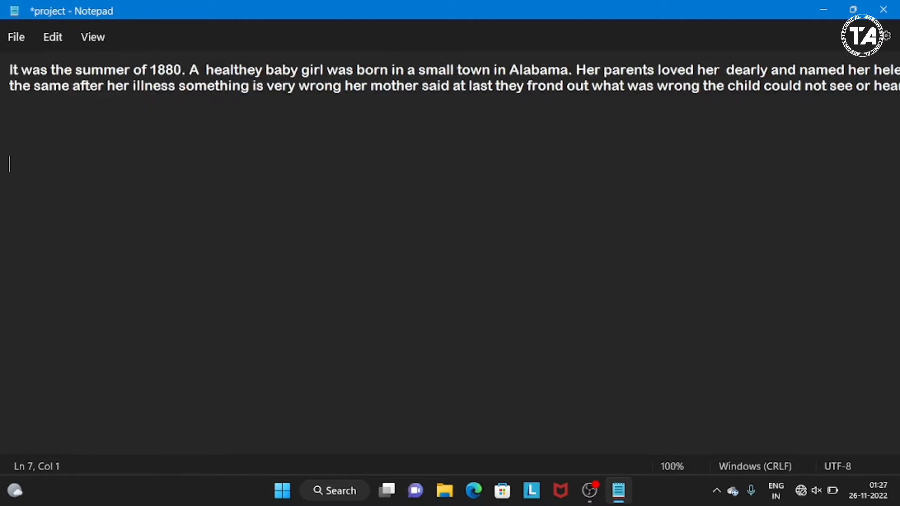
text(vvvvvvmmm)
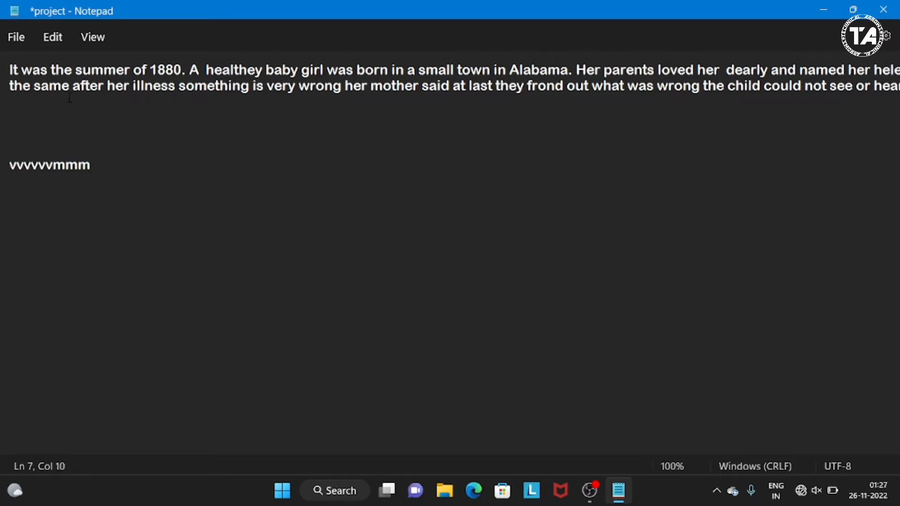
- Bring up Save As for the edited project document with the file name "project", and cancel it
click(23, 47)
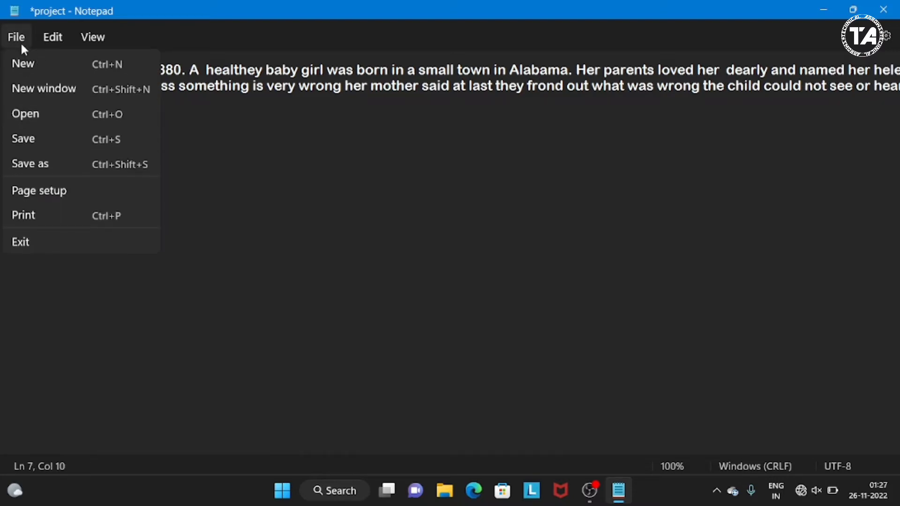
click(39, 161)
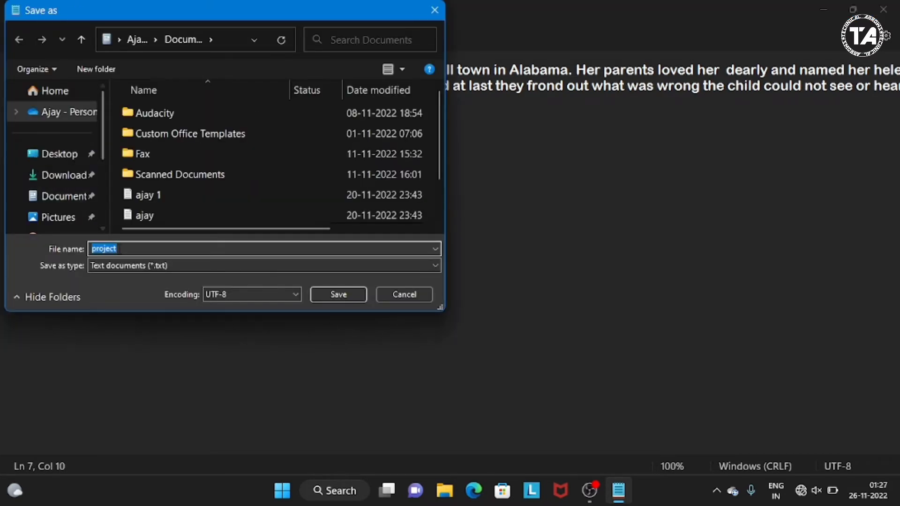
click(122, 250)
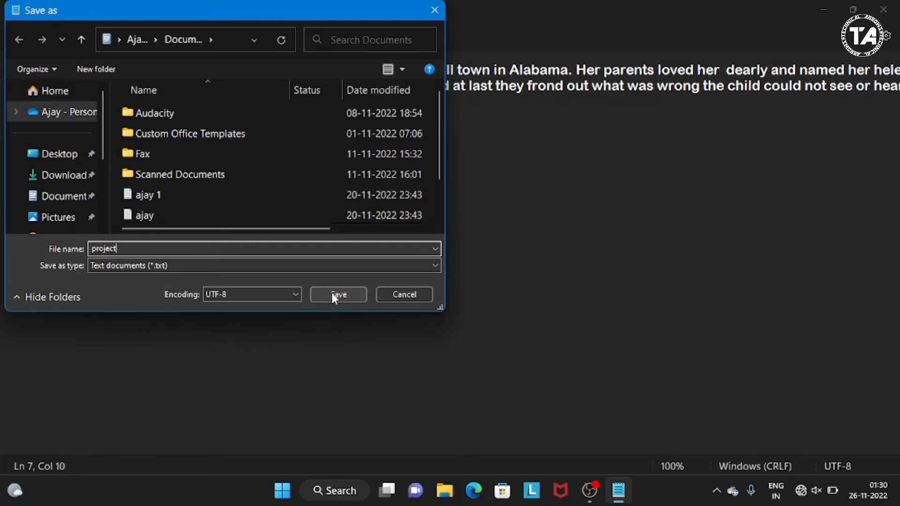
click(392, 294)
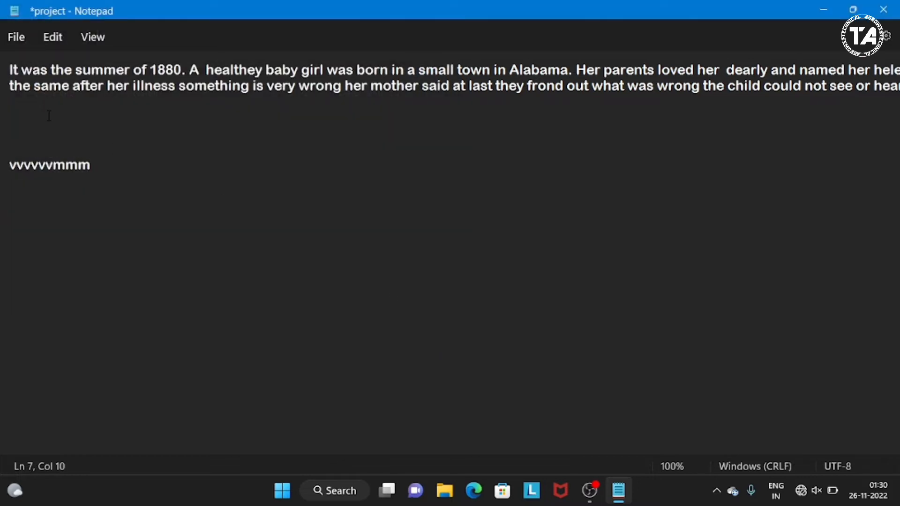
- Preview the landscape and portrait page orientations in the page setup, and cancel the changes
click(23, 39)
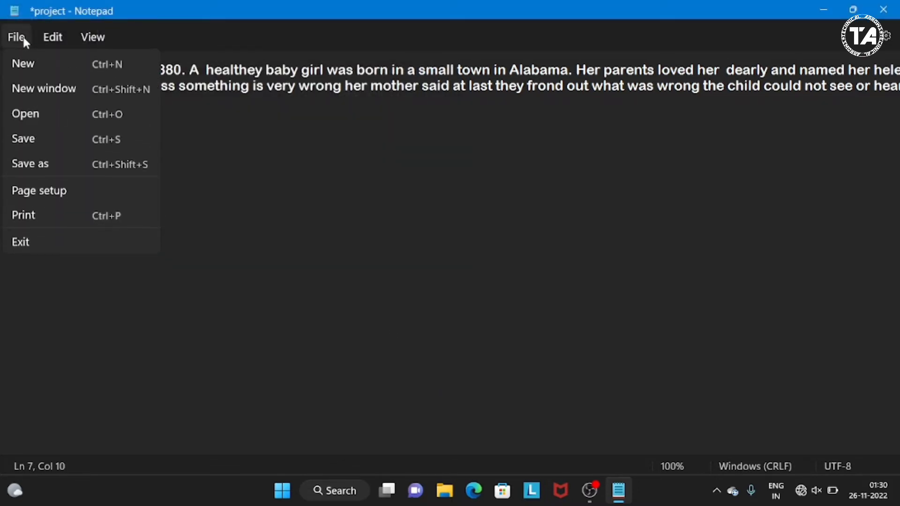
click(57, 191)
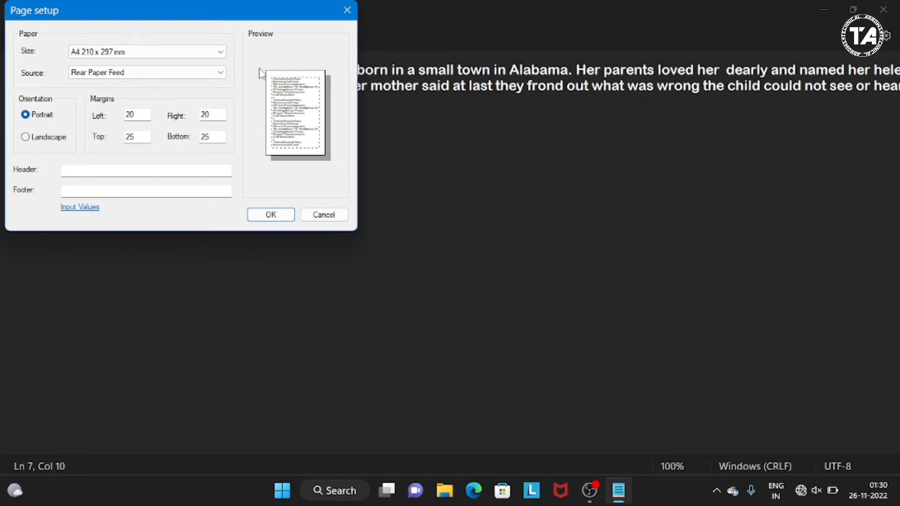
click(26, 139)
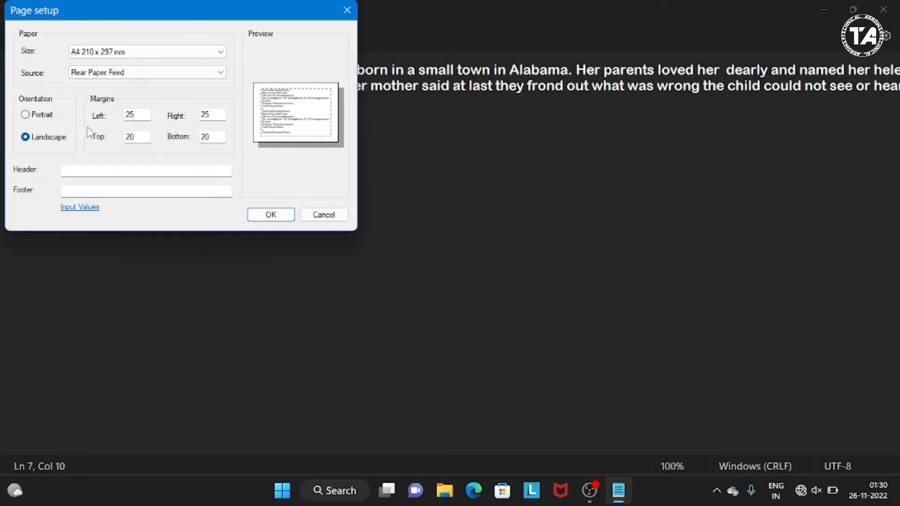
click(26, 115)
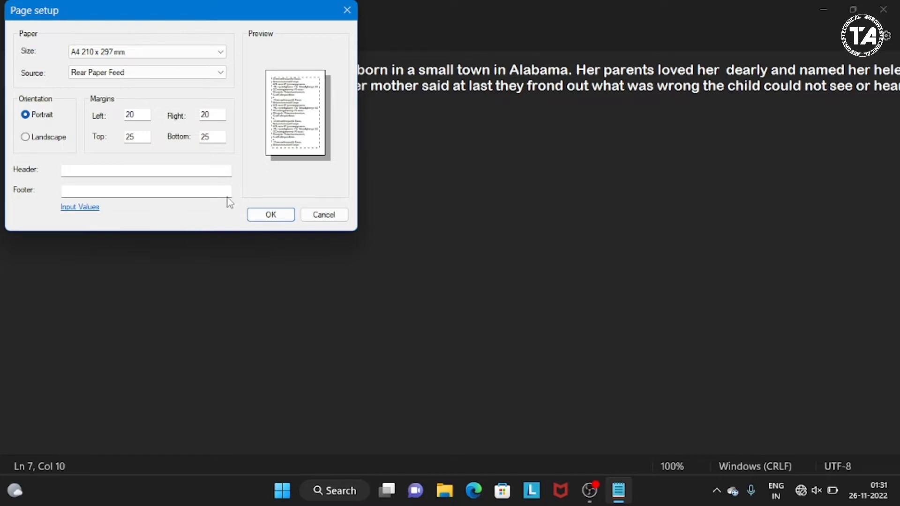
click(322, 214)
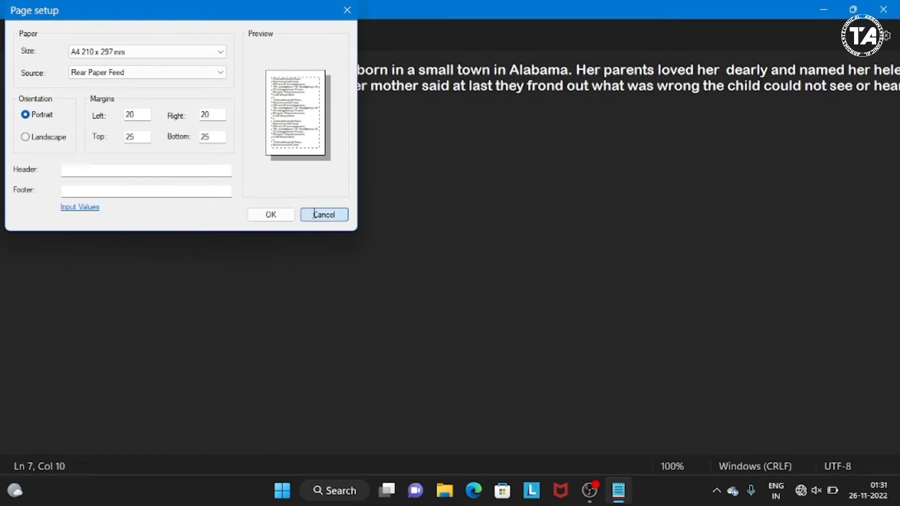
- Bring up the print settings for the project document, and cancel without printing
click(16, 37)
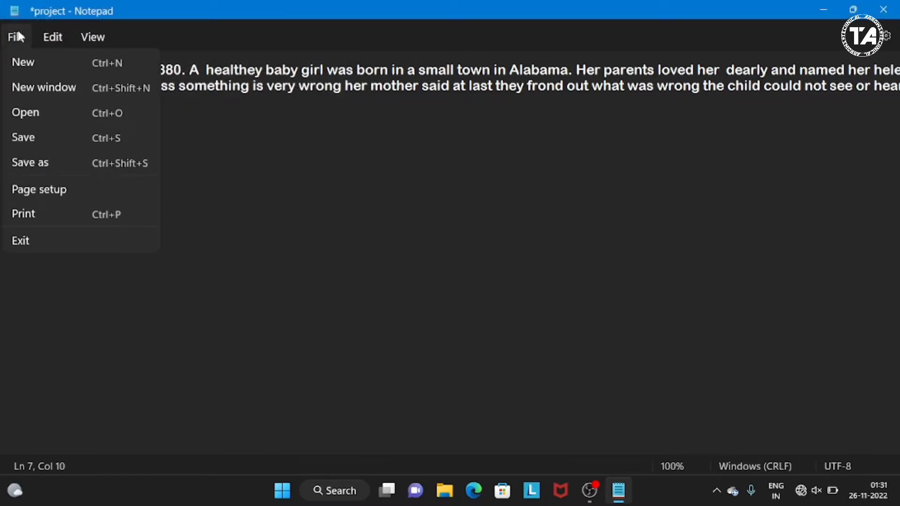
click(34, 217)
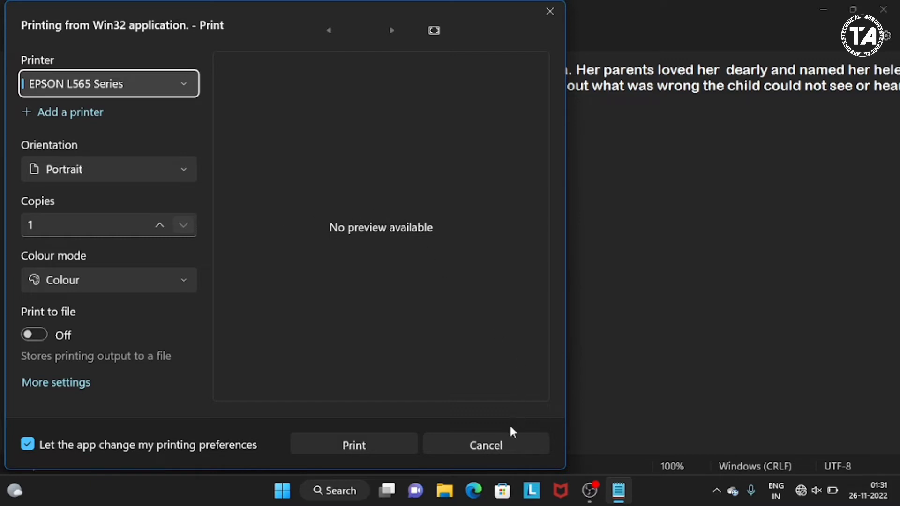
click(504, 446)
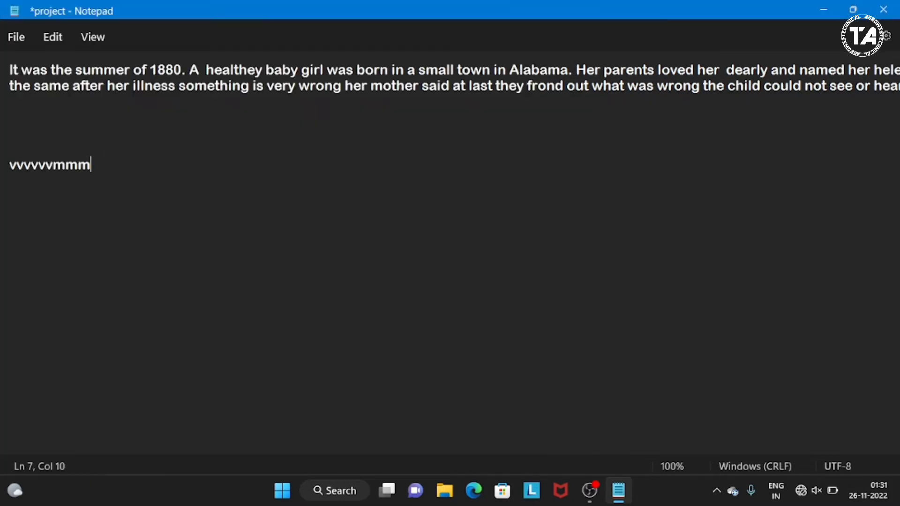
- Undo the addition of the sample text "vvvvvvmmm" below the story
click(51, 43)
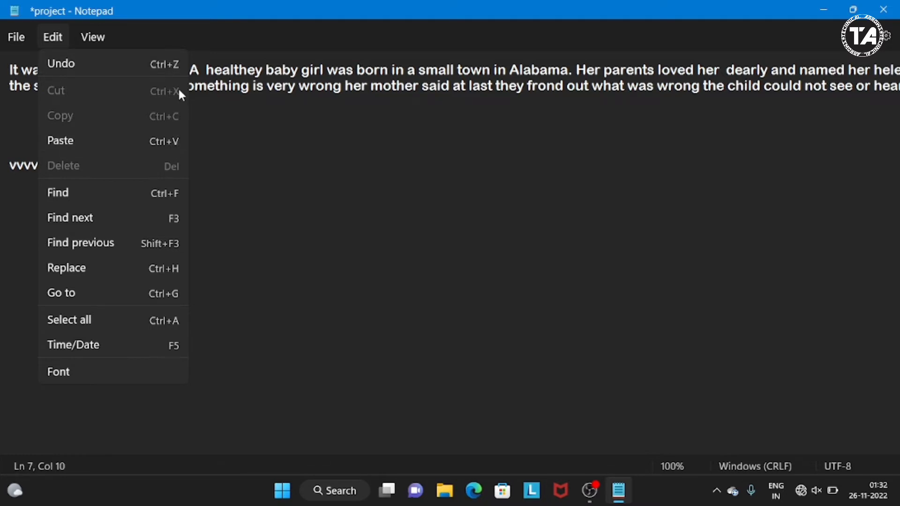
click(135, 71)
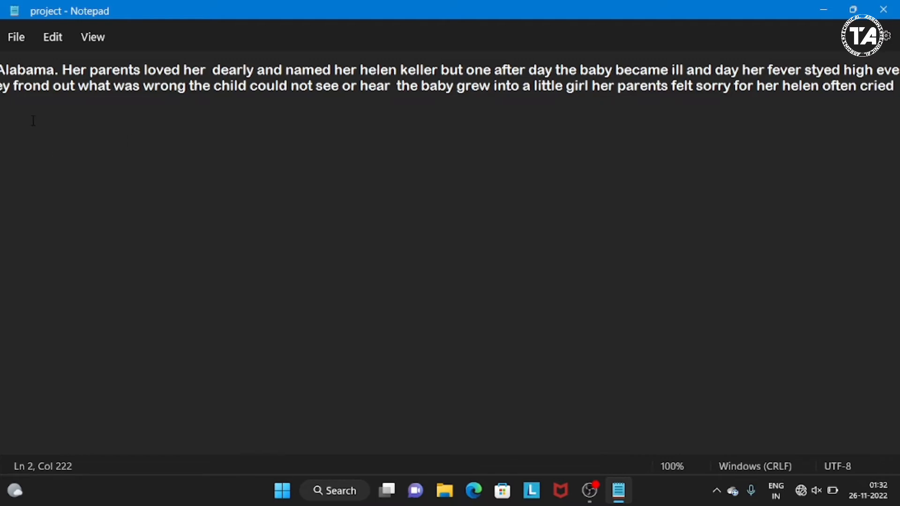
- Cut the words "not see" from the story's second line and paste them on line 7, below the story
click(49, 41)
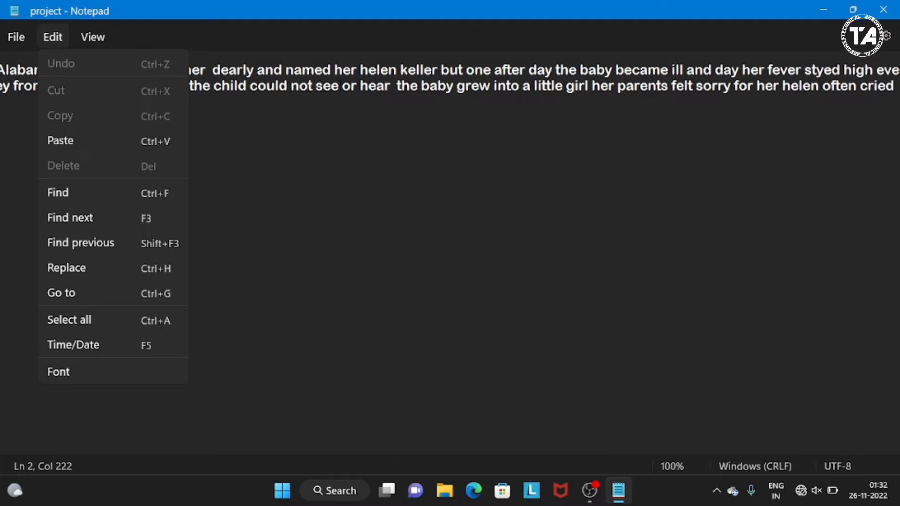
click(339, 86)
drag(339, 87, 288, 86)
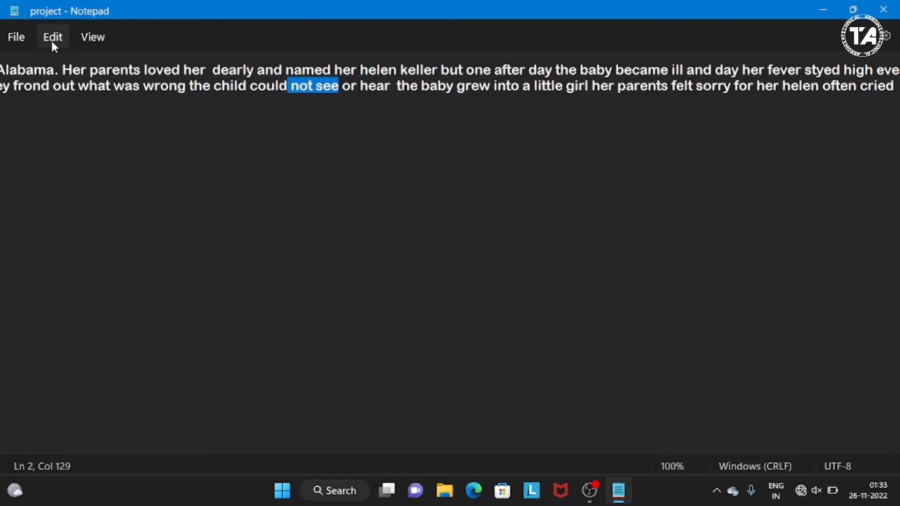
click(53, 41)
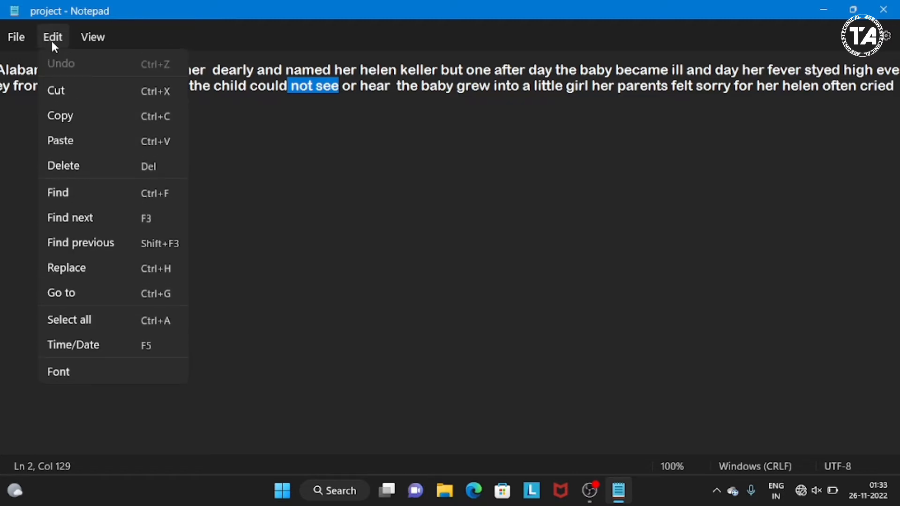
click(67, 97)
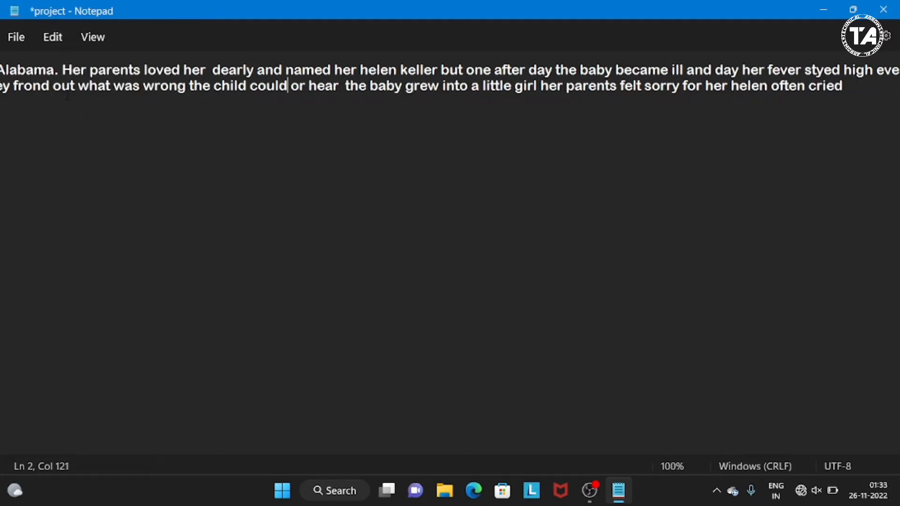
click(178, 154)
click(78, 178)
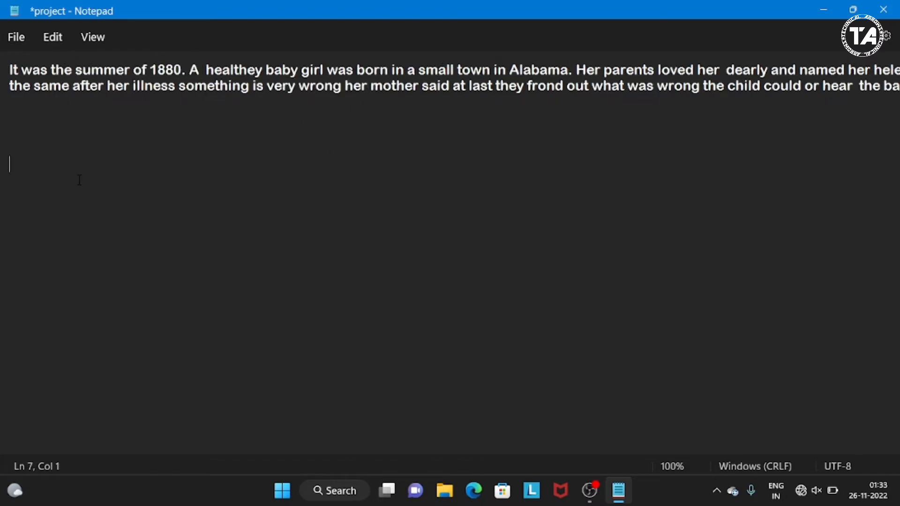
right_click(50, 169)
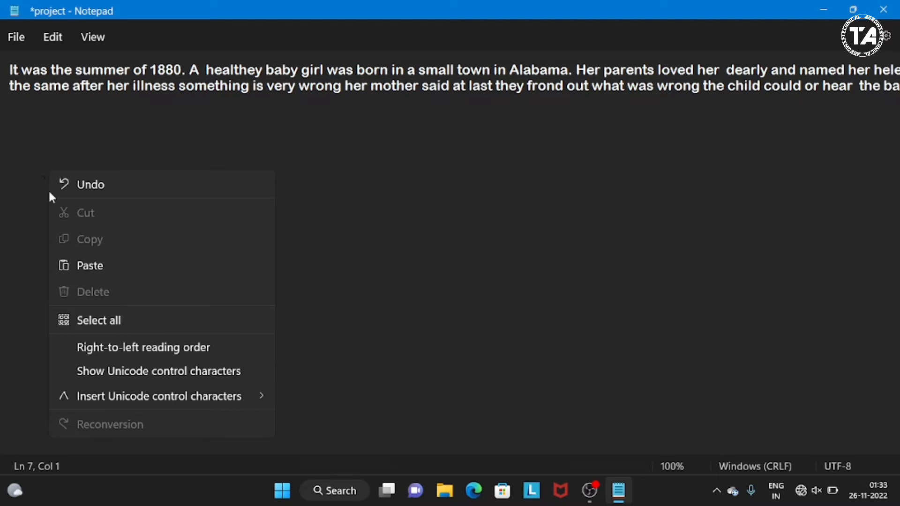
click(60, 46)
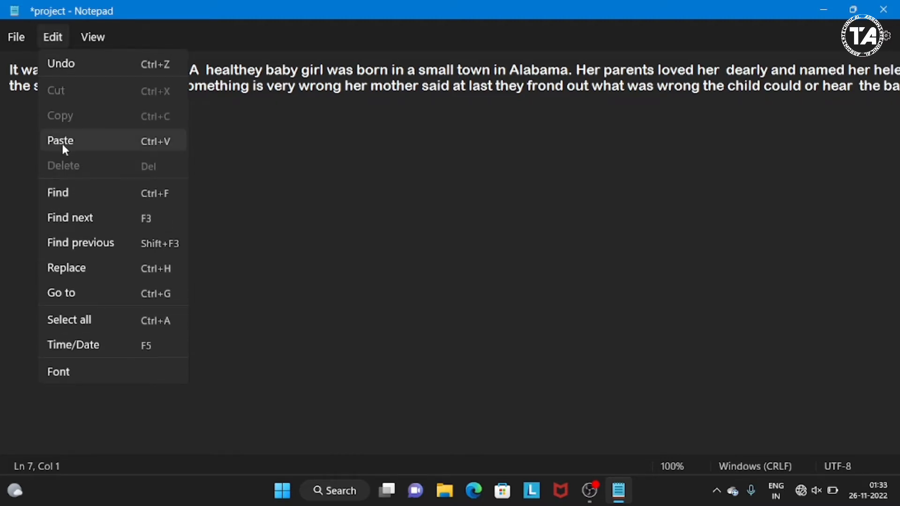
click(63, 147)
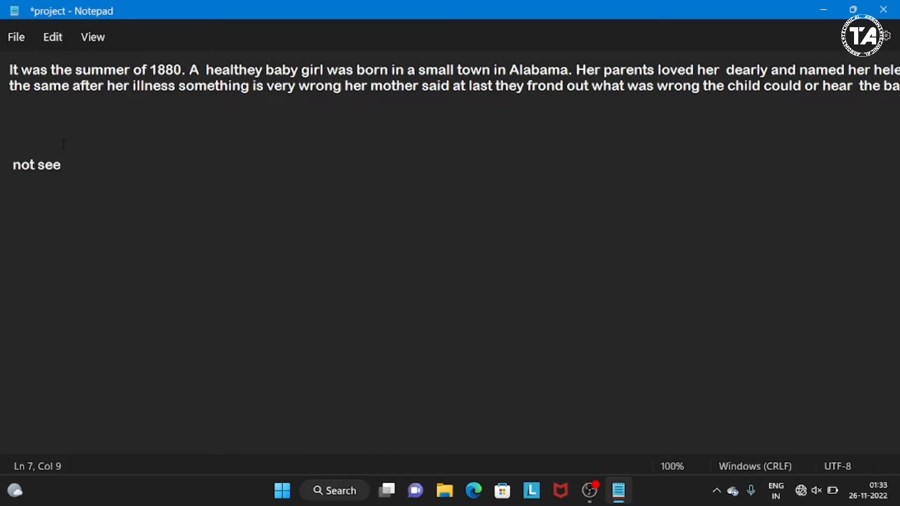
- Undo the paste and the cut of "not see"
key(ctrl+z)
key(ctrl+z)
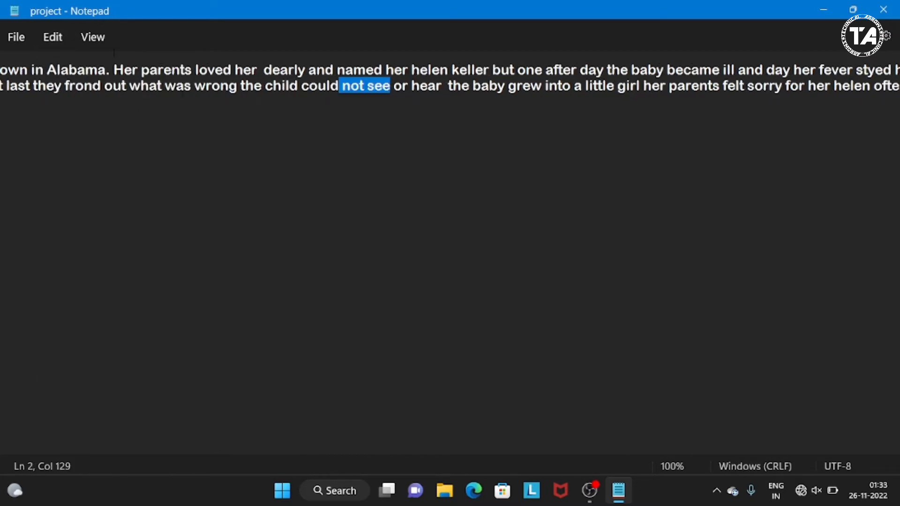
- Copy the selected words "not see" from the story's second line and paste the copy on line 7
click(55, 37)
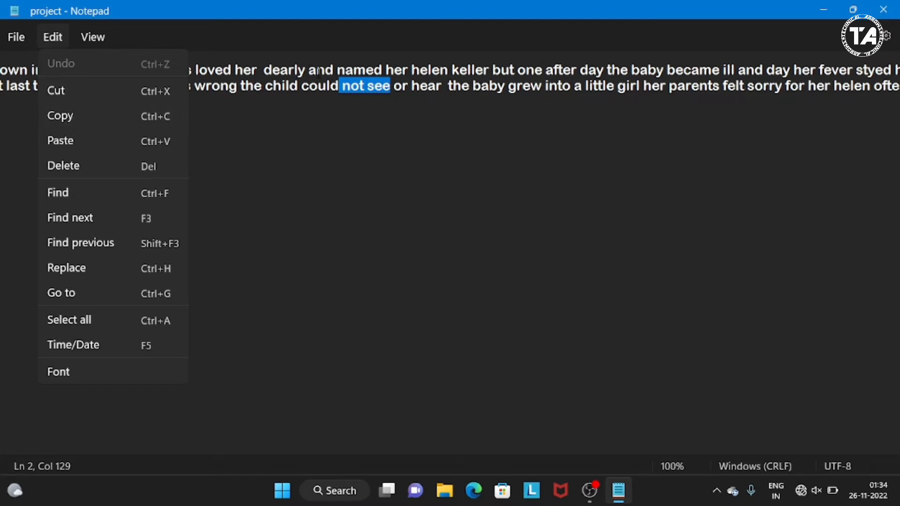
click(73, 122)
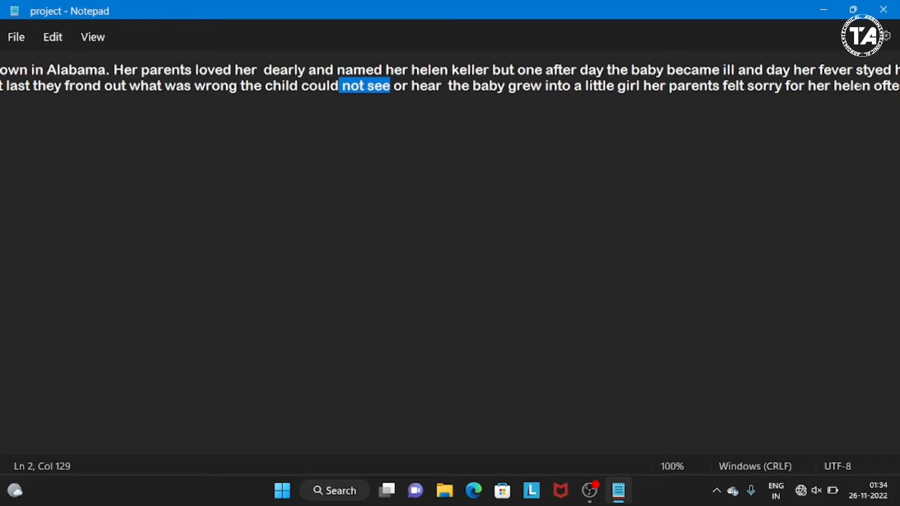
click(136, 167)
right_click(137, 166)
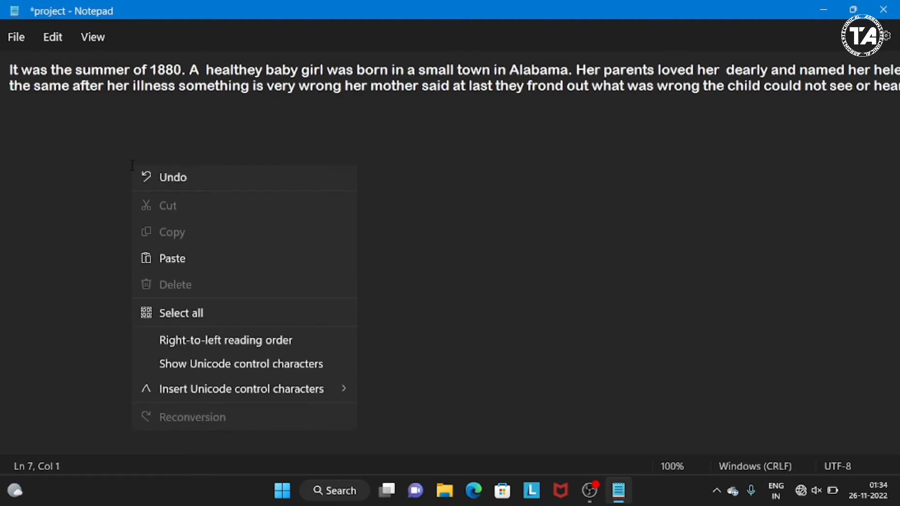
click(172, 264)
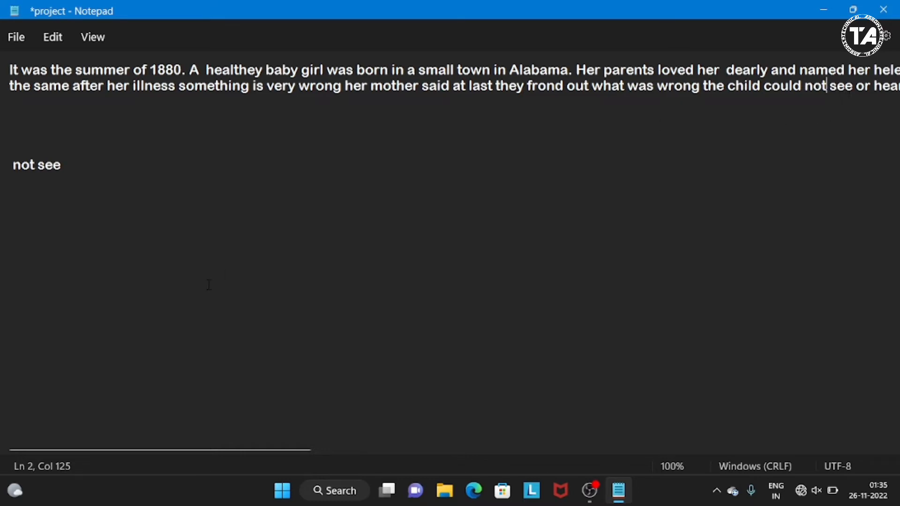
- Search upward for the word "was" from the end of line 7, replacing the previous search term
click(75, 171)
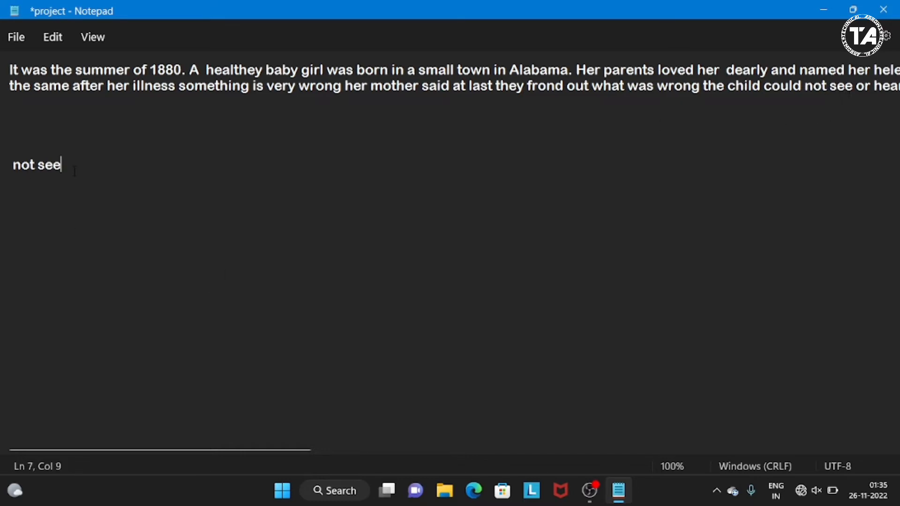
click(55, 41)
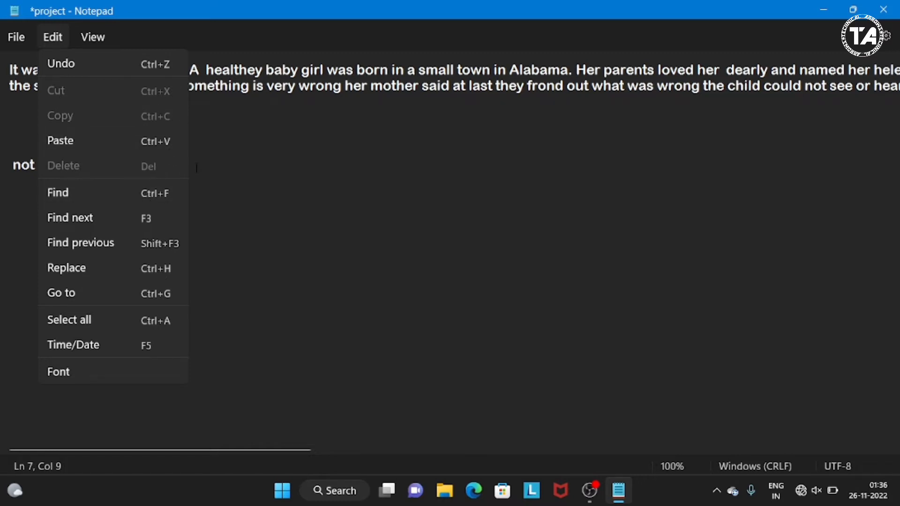
click(124, 193)
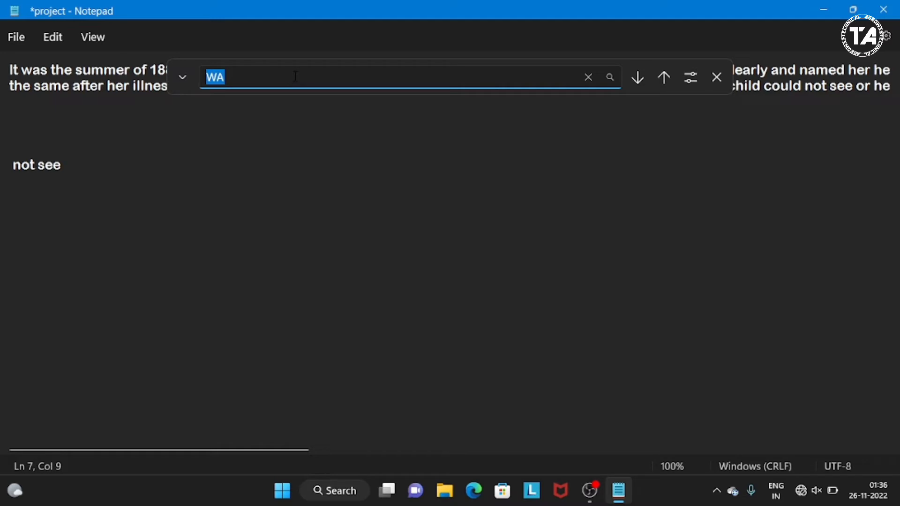
click(296, 76)
key(BackSpace)
key(BackSpace)
text(was)
click(663, 83)
click(663, 84)
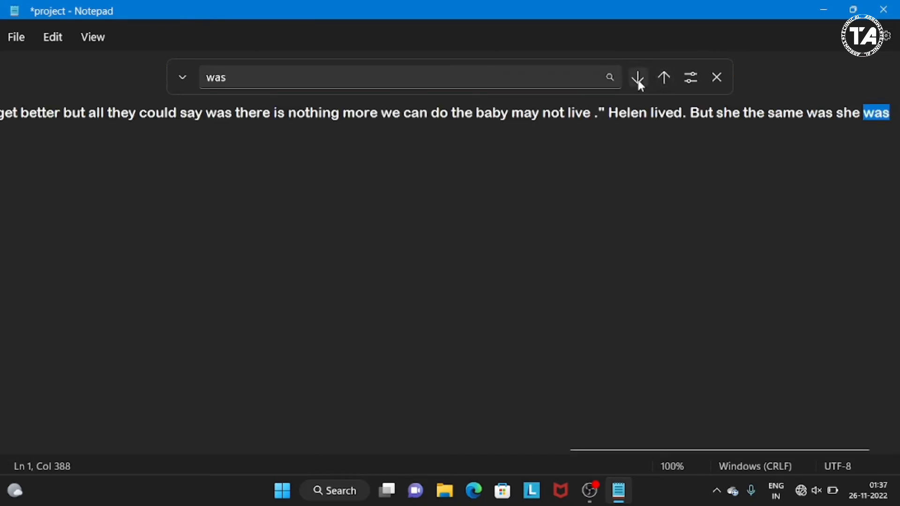
- Search downward for further occurrences of "was" until the end of the document, and go back up to the preceding occurrence
click(638, 80)
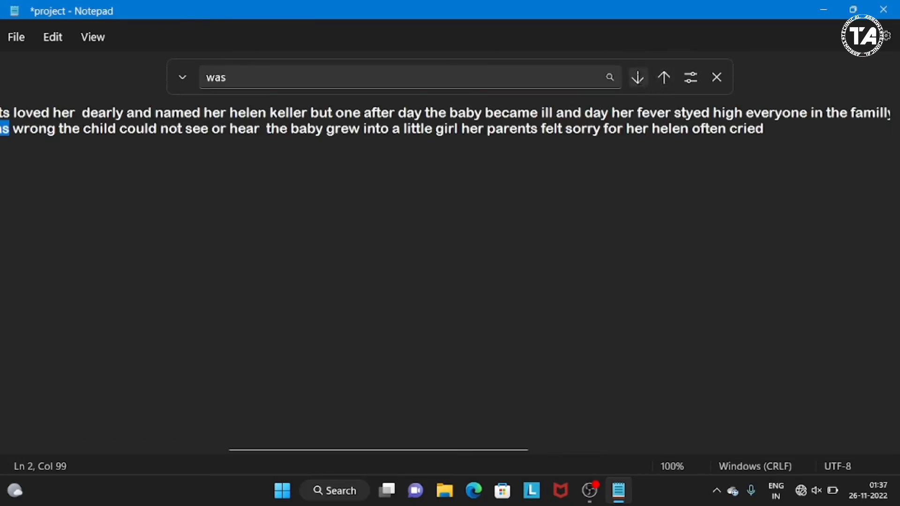
click(639, 80)
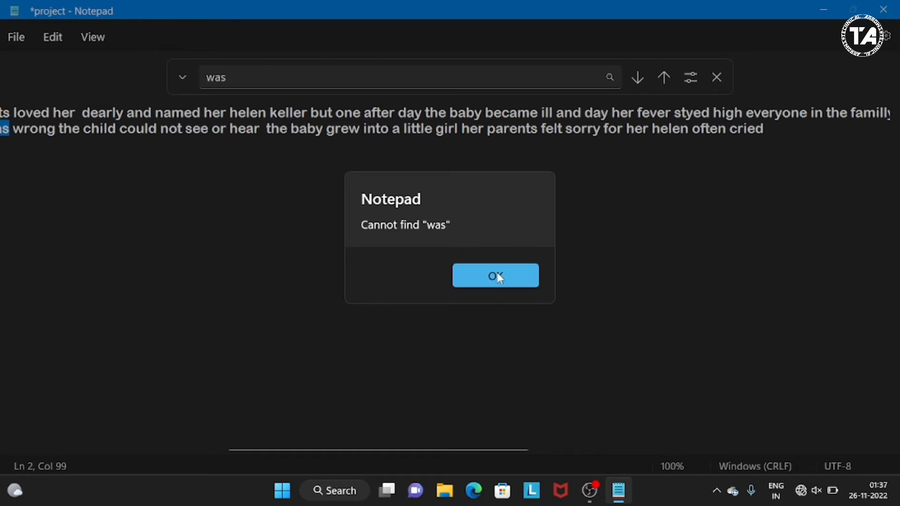
click(494, 284)
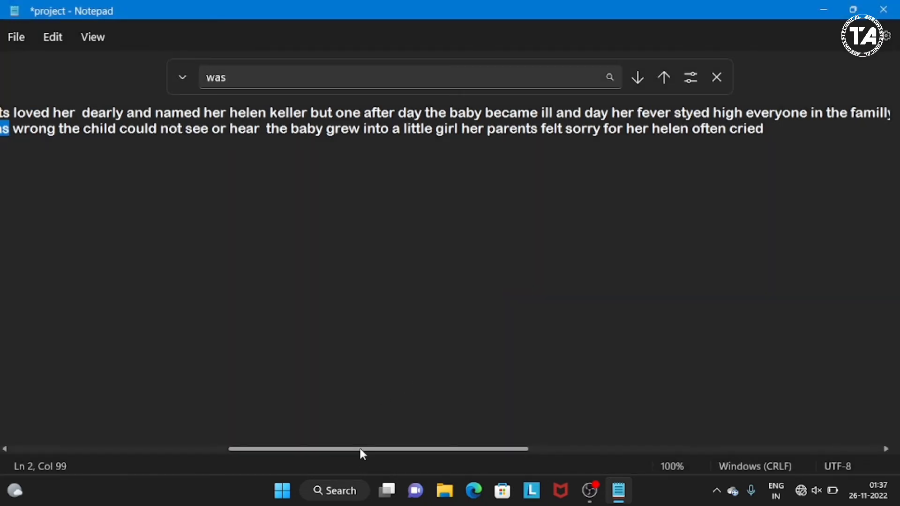
drag(359, 449, 263, 449)
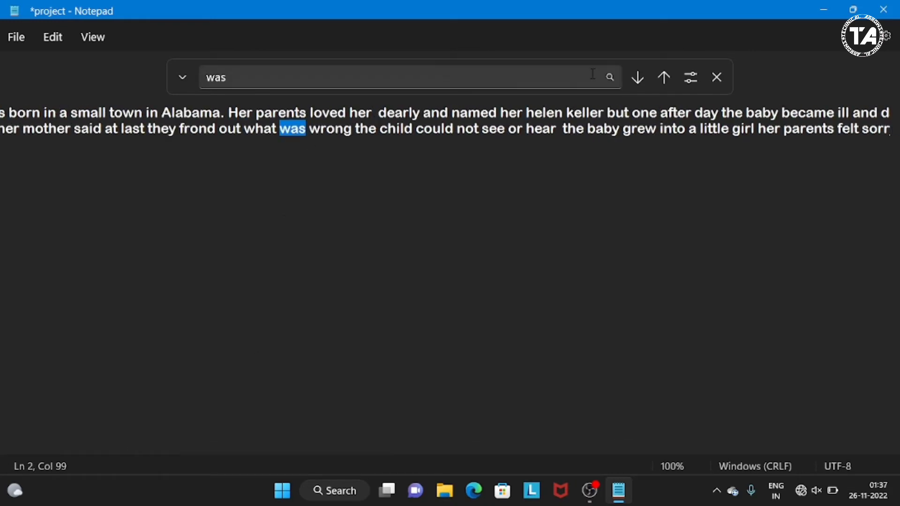
click(638, 77)
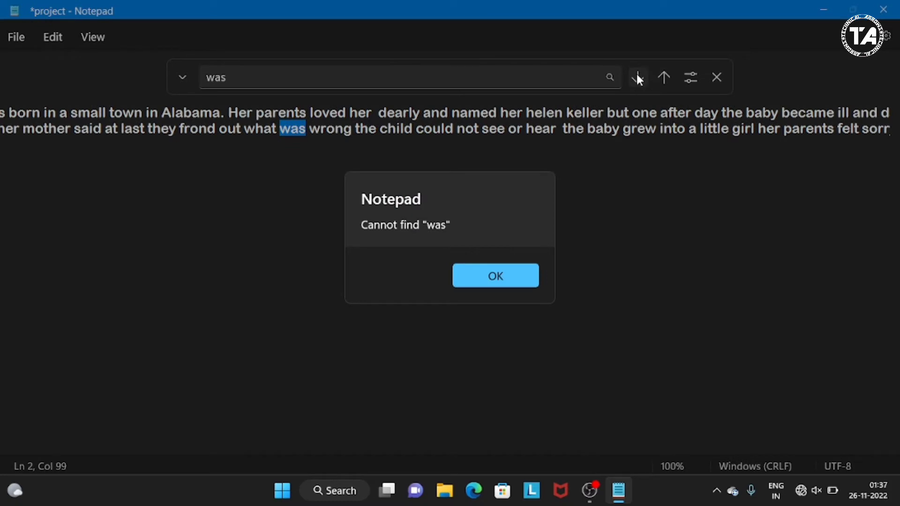
click(470, 274)
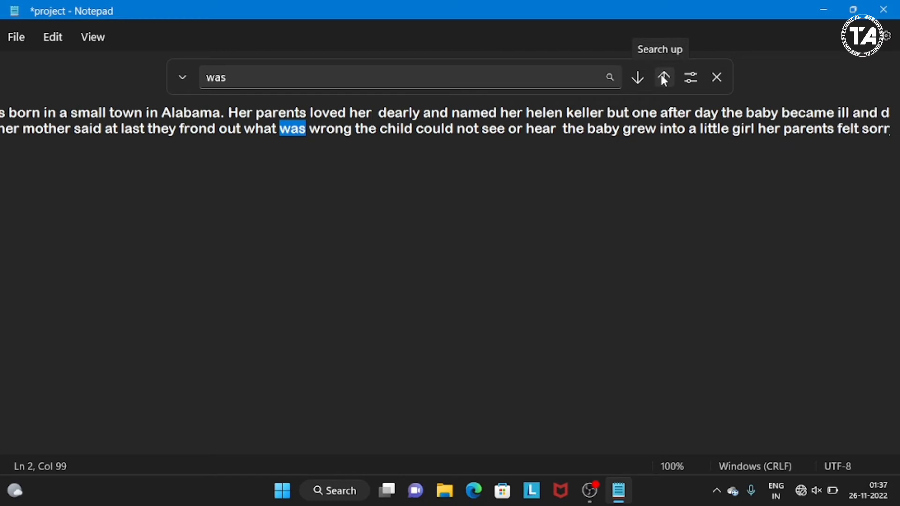
click(664, 77)
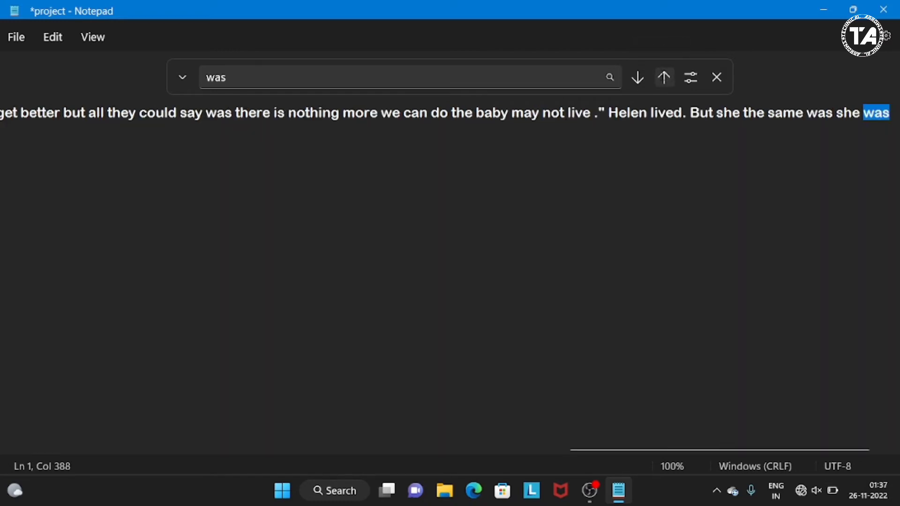
- Search upward for the earlier occurrences of "was" in the story's first line, back to "was born"
click(665, 77)
click(665, 78)
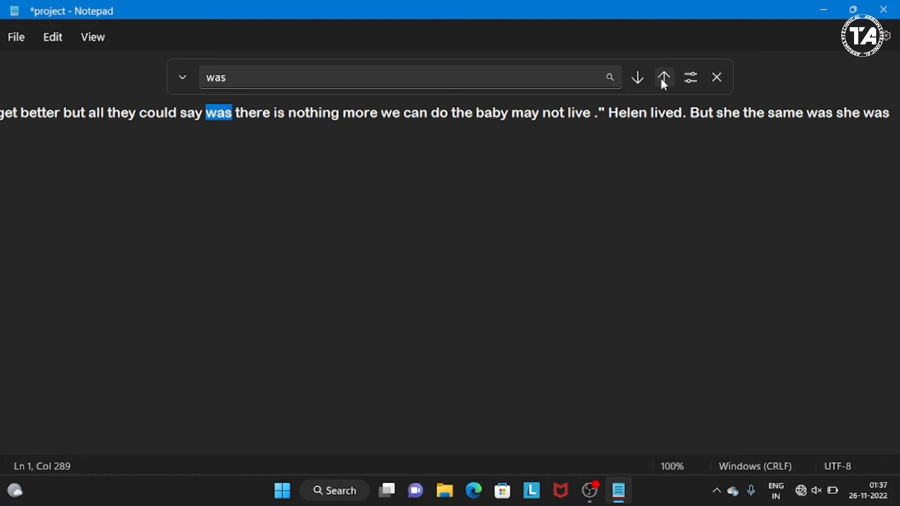
click(662, 80)
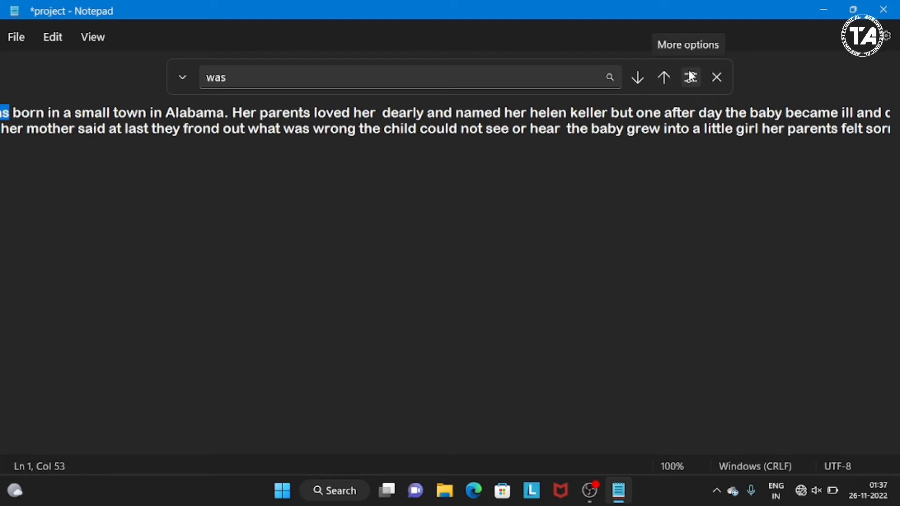
- Turn on Match case and search upward for the capitalised word "Was"
click(690, 76)
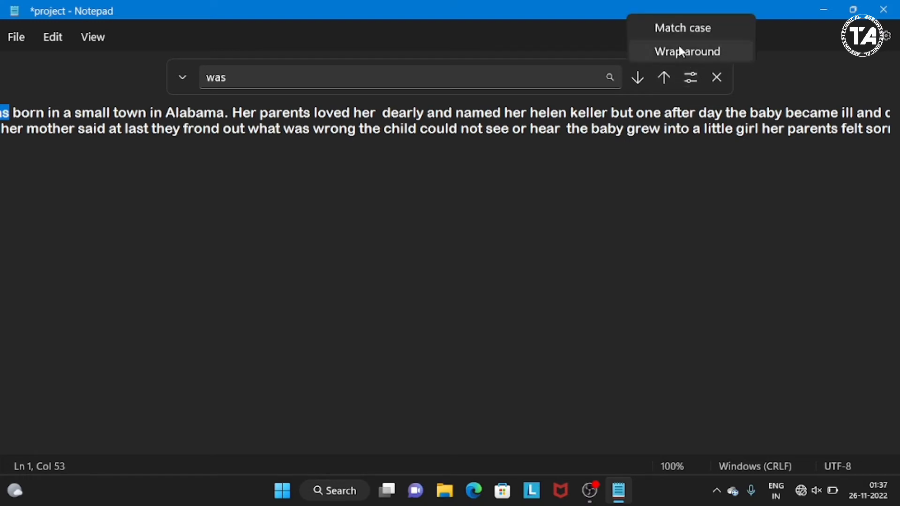
click(653, 30)
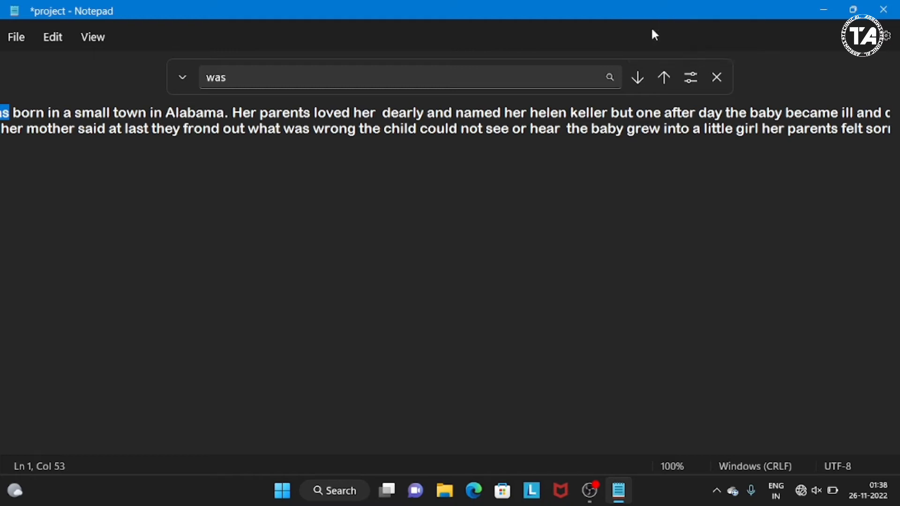
click(247, 84)
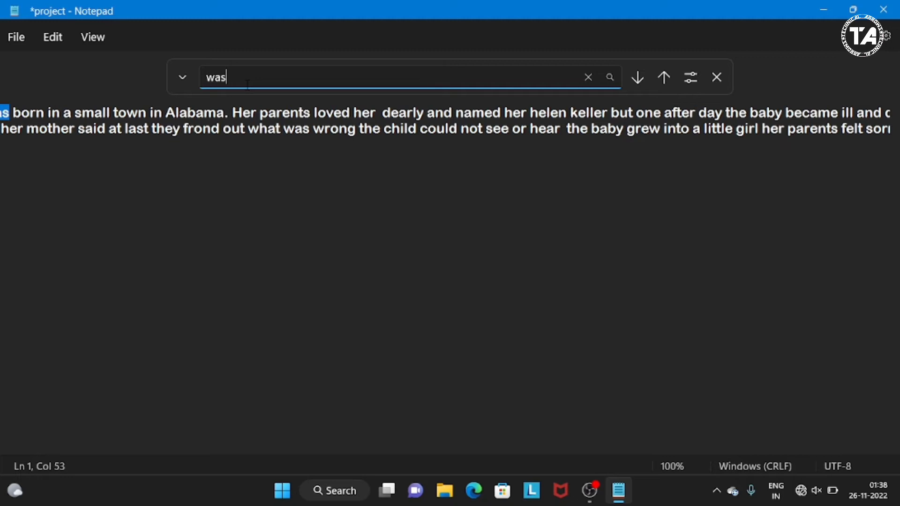
click(215, 77)
key(BackSpace)
text(W)
click(659, 80)
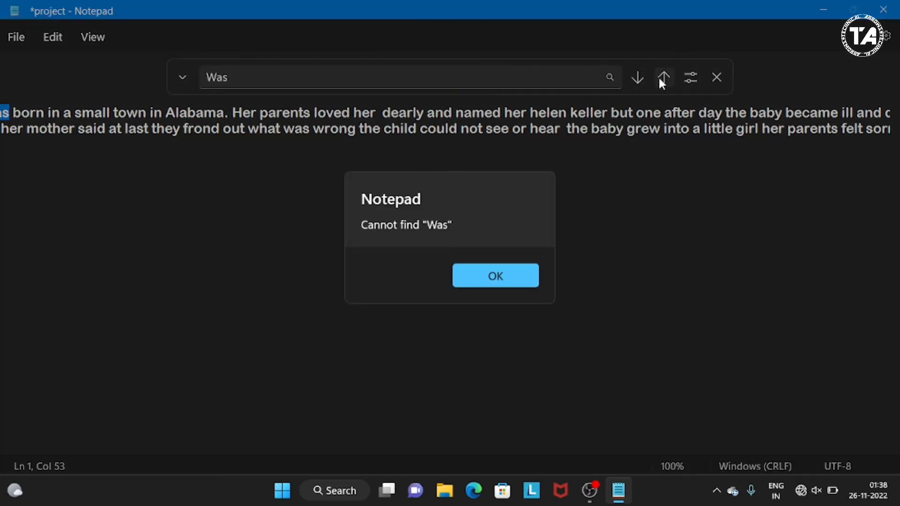
click(494, 275)
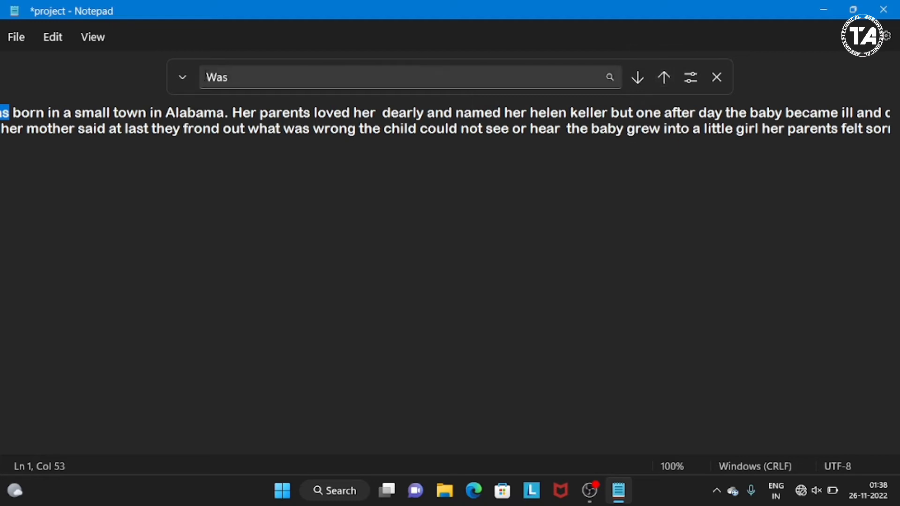
- Change the search term back to lowercase "was" and turn off Match case
click(217, 76)
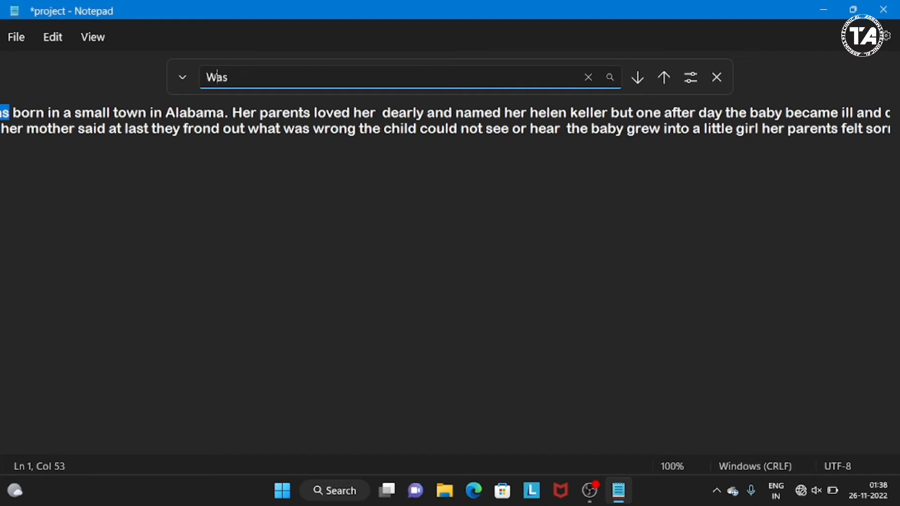
key(BackSpace)
text(w)
click(689, 79)
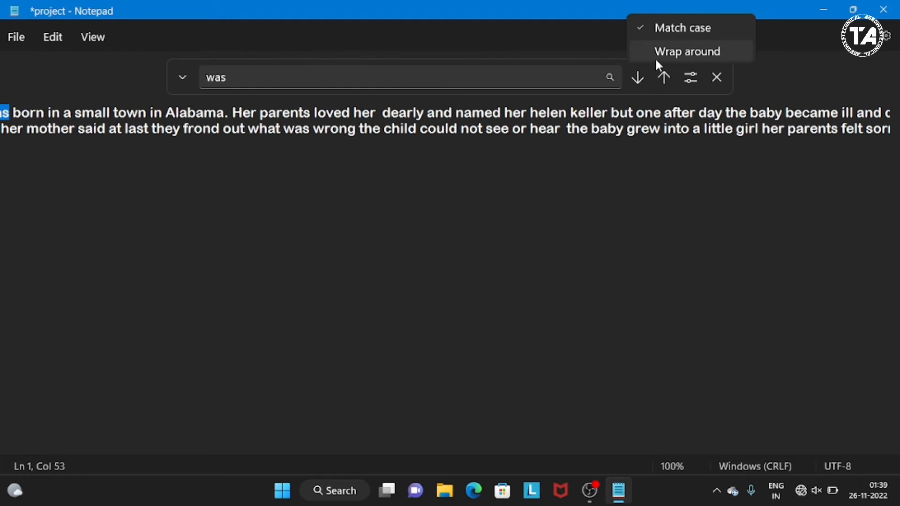
click(643, 33)
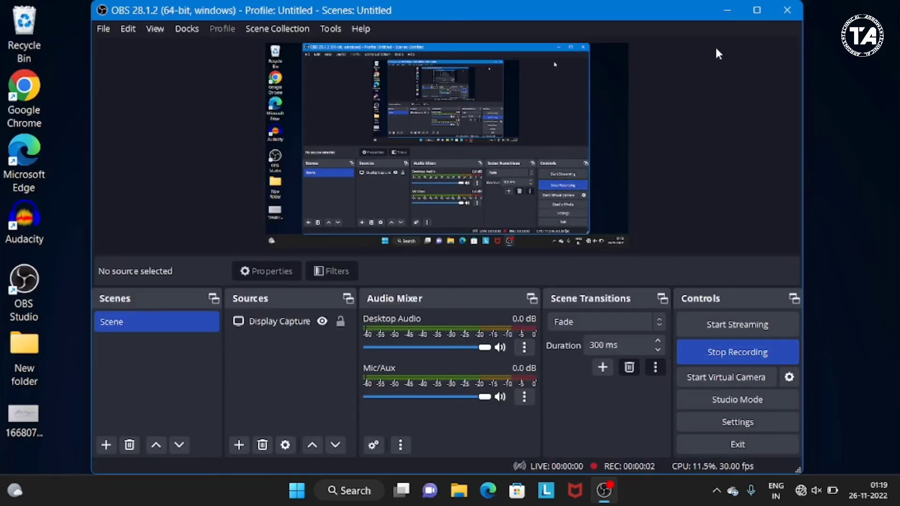
click(723, 12)
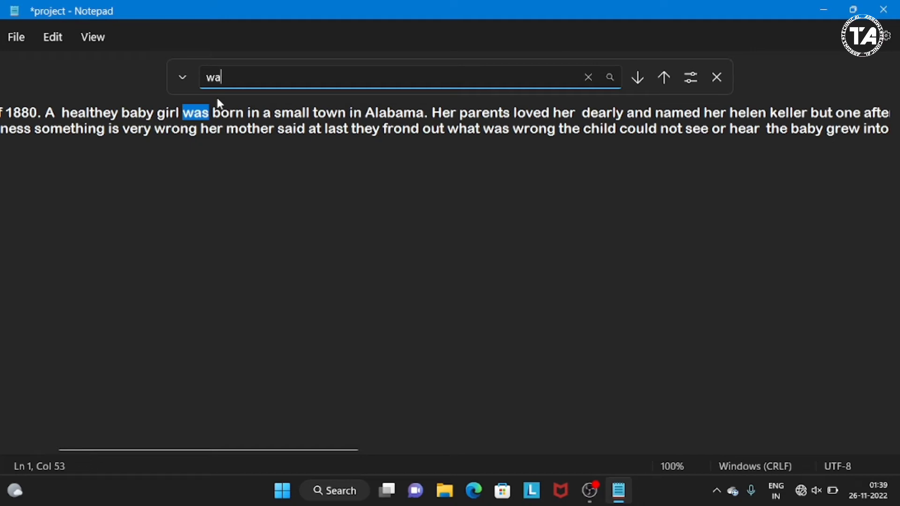
- Search for "wa" upward until the start of the document, and go back down through the following occurrences
click(663, 78)
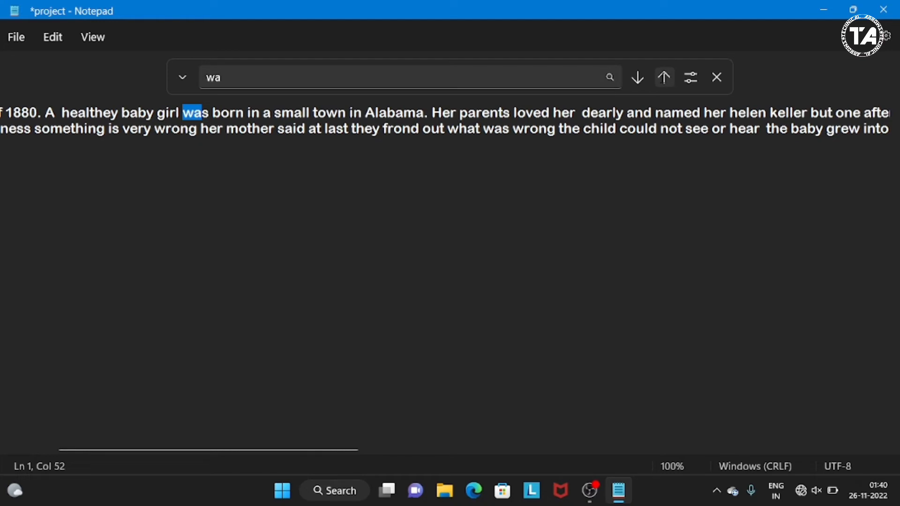
click(664, 77)
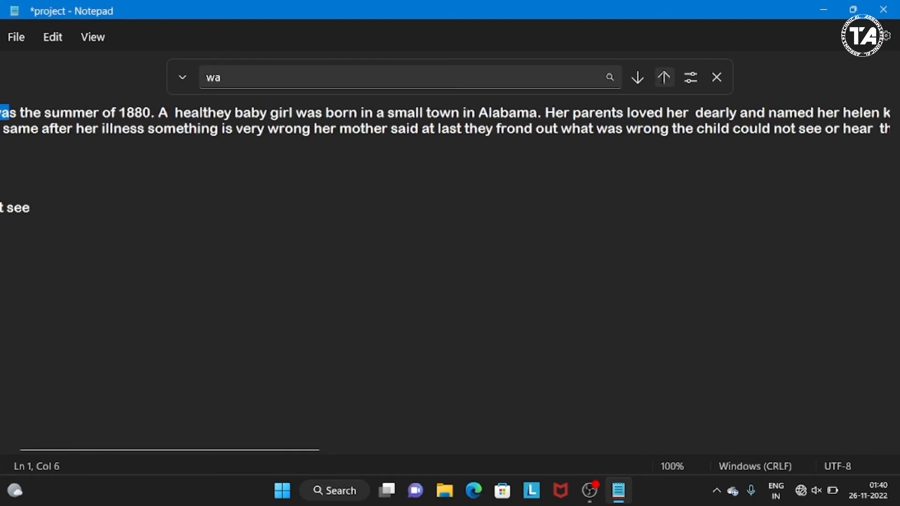
click(663, 79)
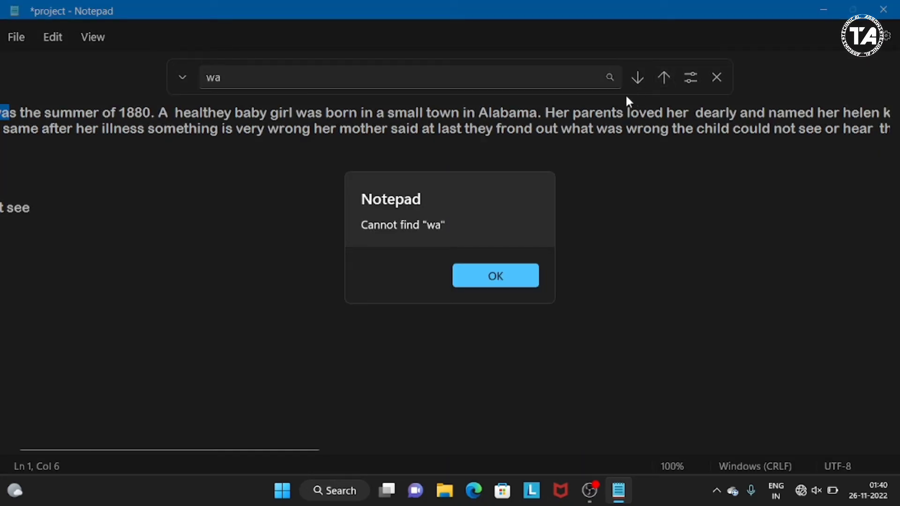
click(495, 282)
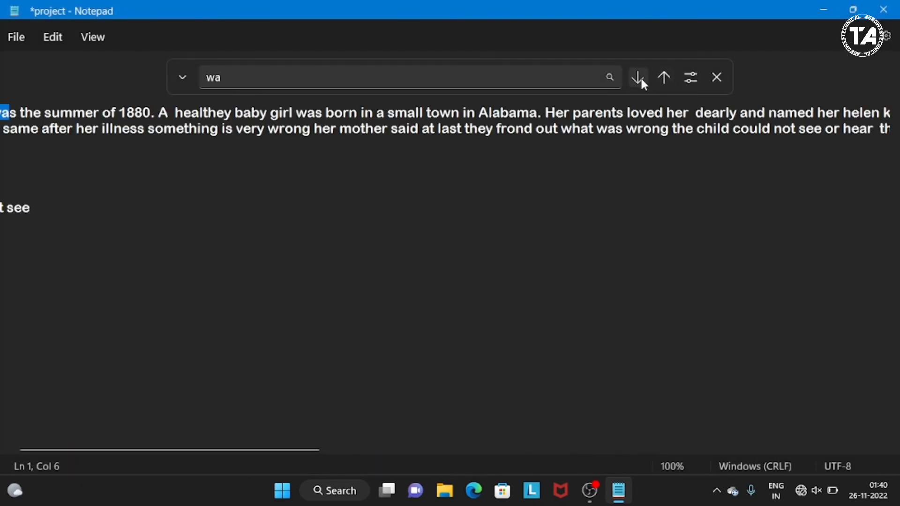
click(639, 78)
click(637, 78)
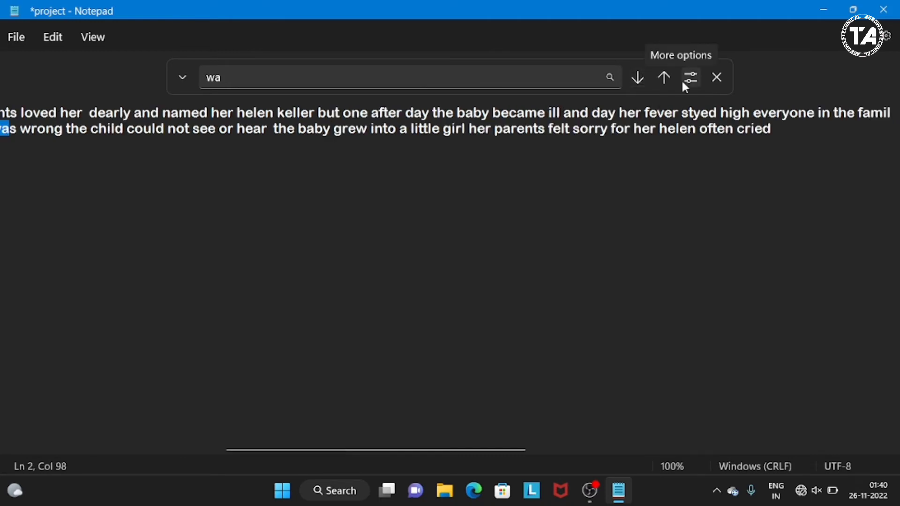
- Check the search options and search upward for "wa" to the document's start with Wrap around off
click(684, 84)
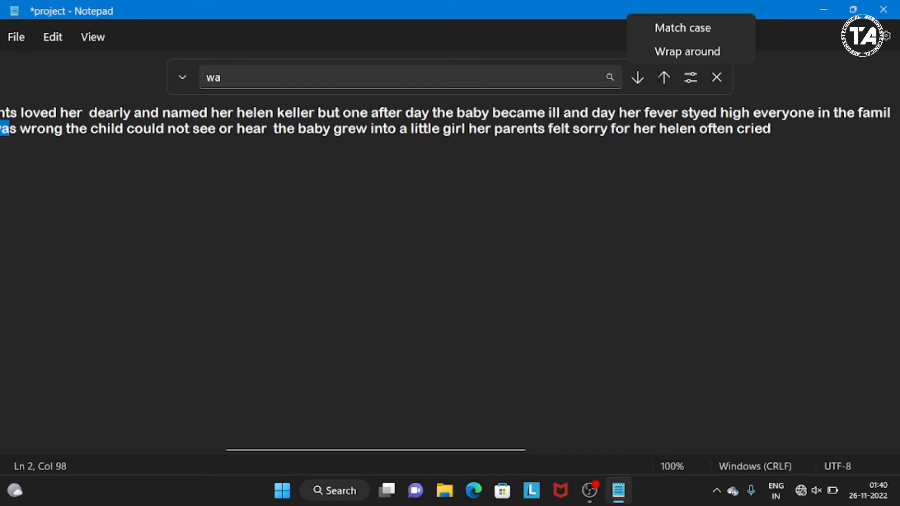
click(658, 77)
click(657, 77)
click(658, 77)
click(658, 76)
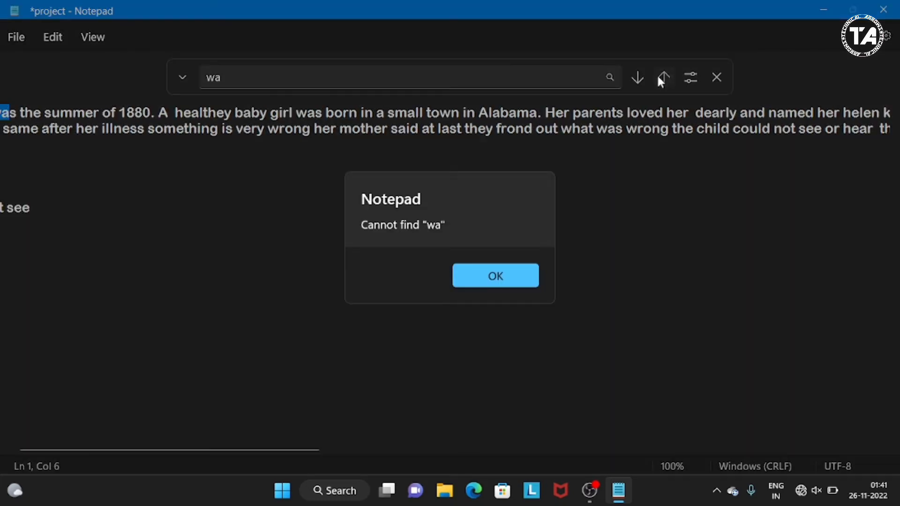
click(507, 270)
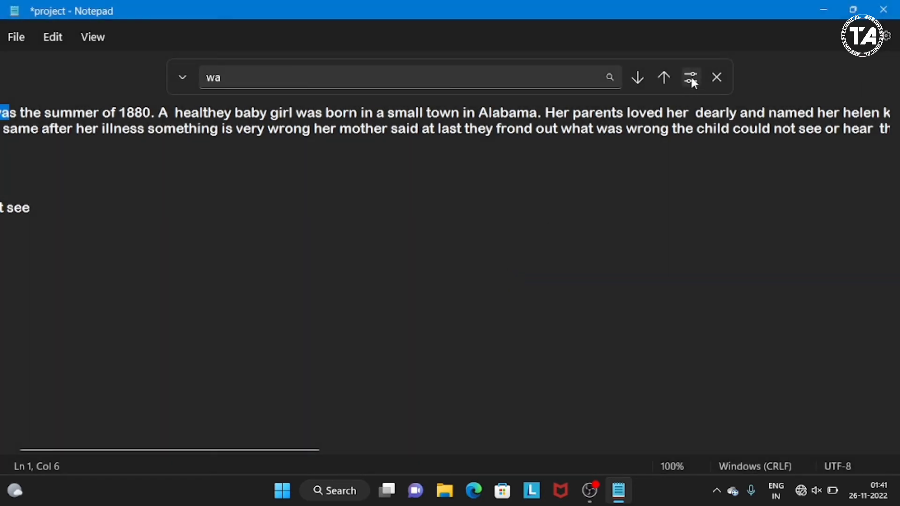
- Turn on Wrap around and search upward for "wa" repeatedly, continuing past the start of the document
click(691, 78)
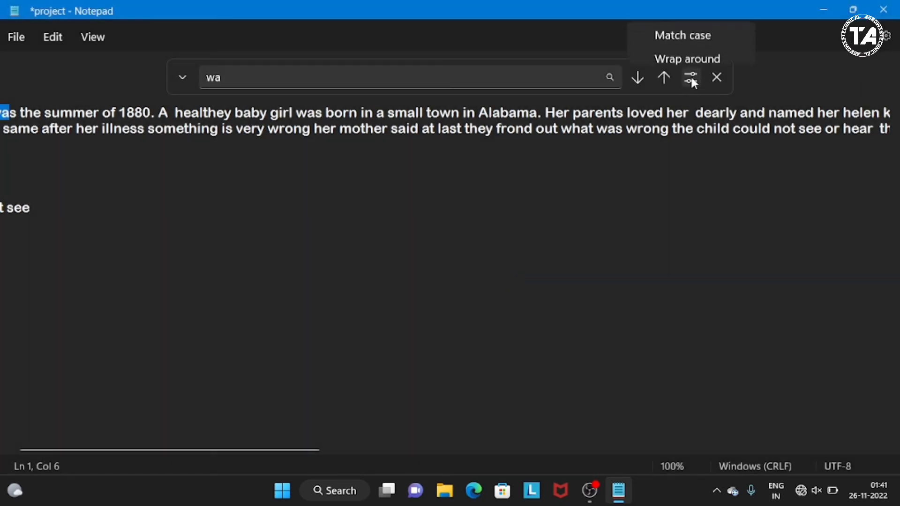
click(655, 59)
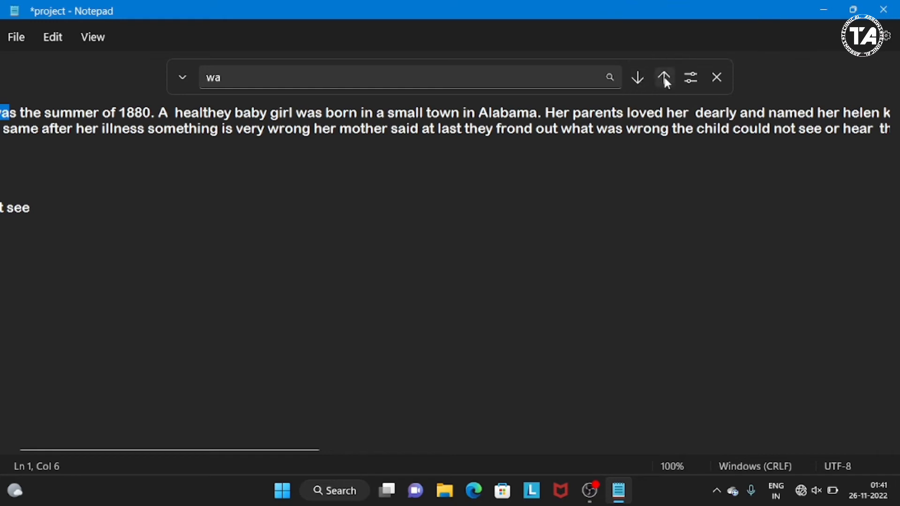
click(665, 77)
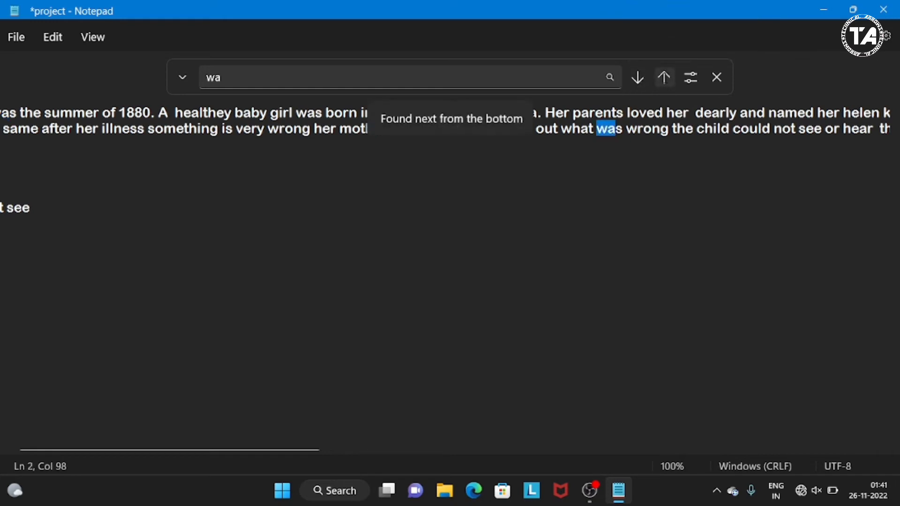
click(665, 78)
click(666, 78)
click(665, 78)
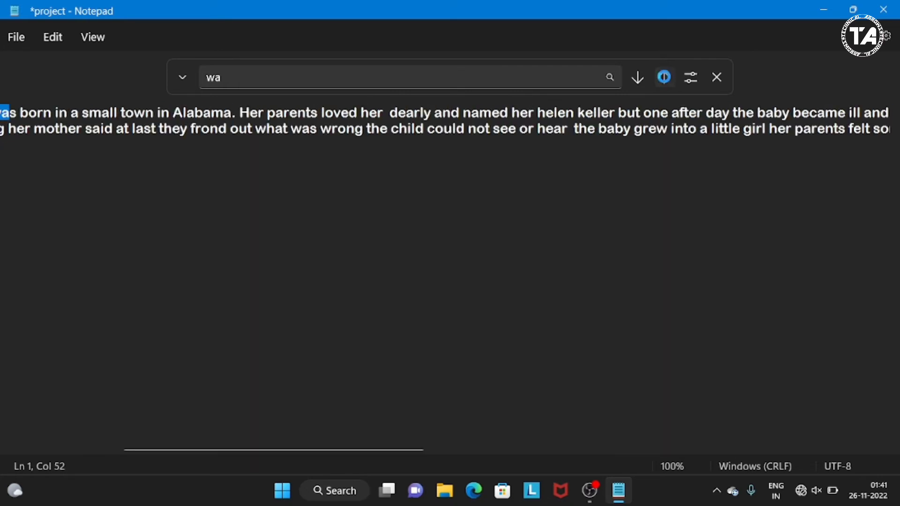
click(665, 77)
click(665, 77)
click(664, 77)
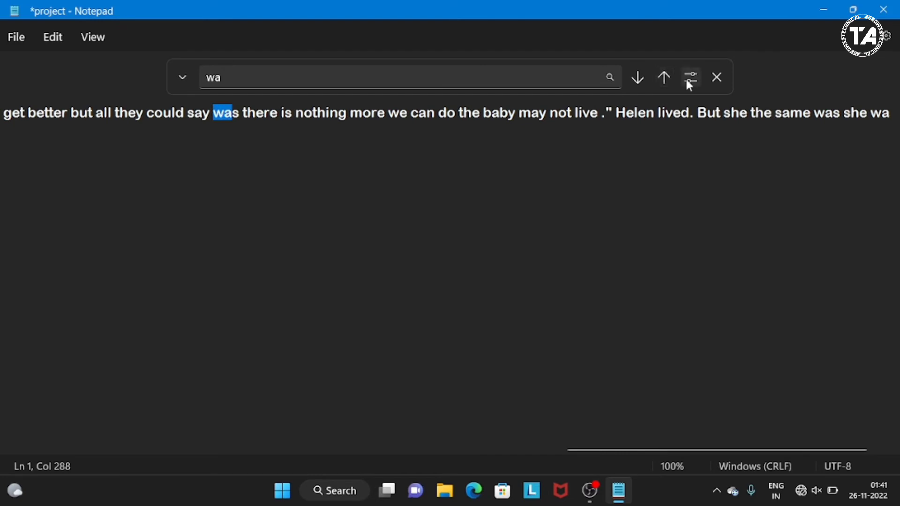
- Turn off Wrap around and go to the next occurrence of "wa" with the Find next command
click(685, 77)
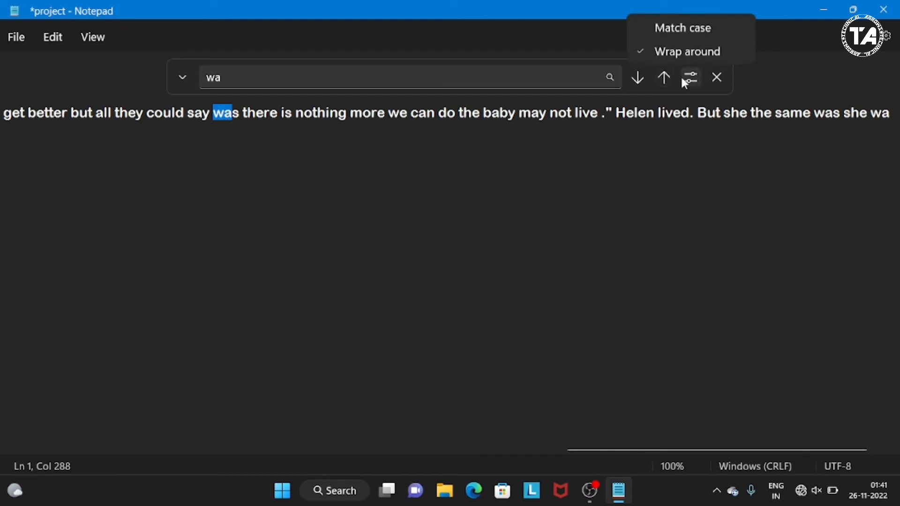
click(645, 57)
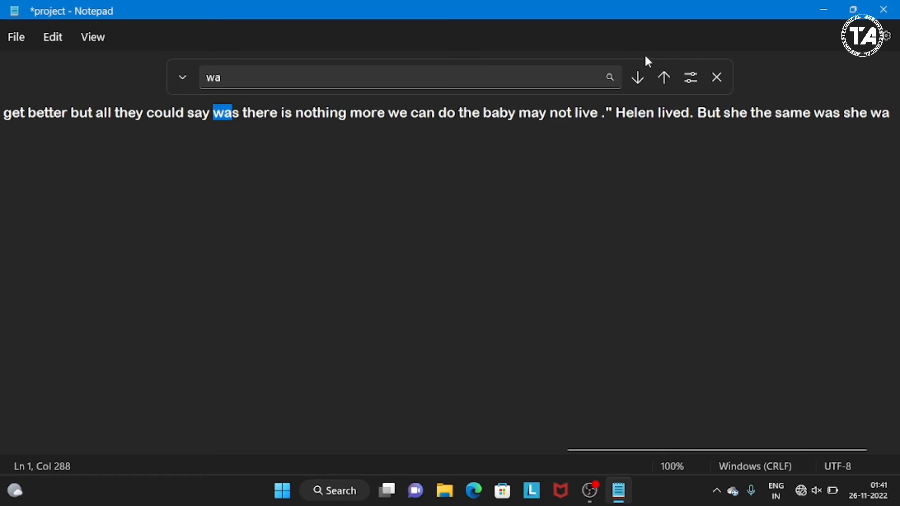
click(59, 37)
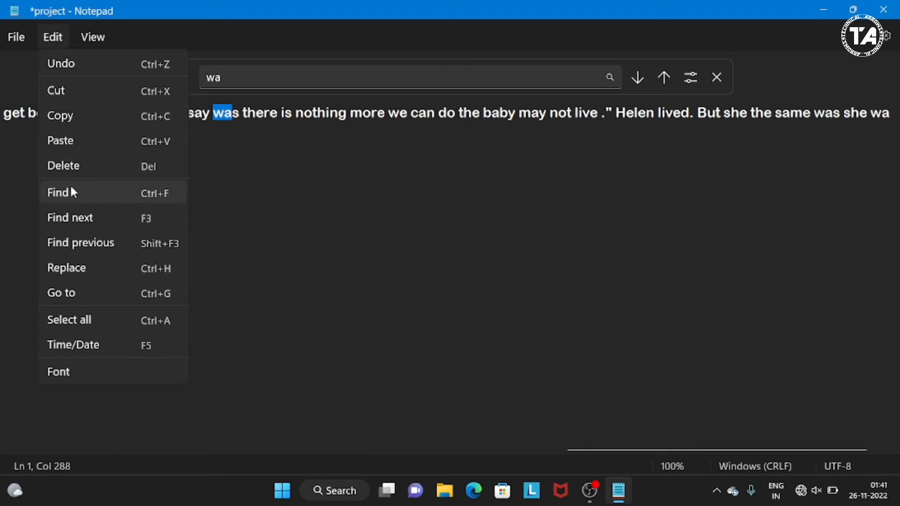
click(74, 218)
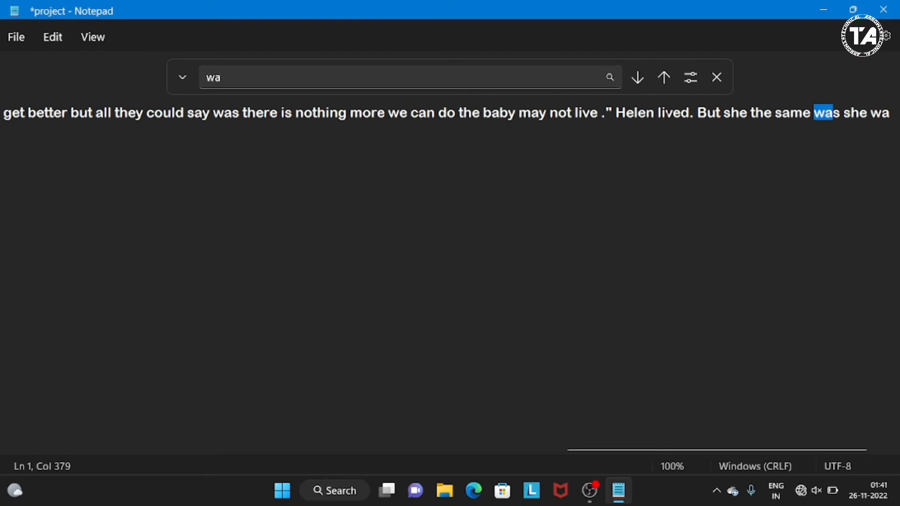
- Close the search bar and step through the "wa" occurrences with Find next twice and Find previous once
click(718, 80)
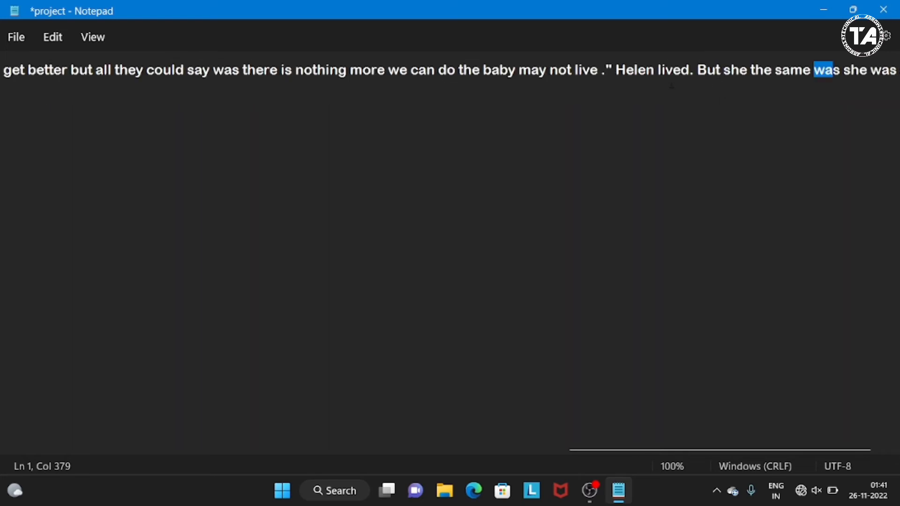
click(51, 42)
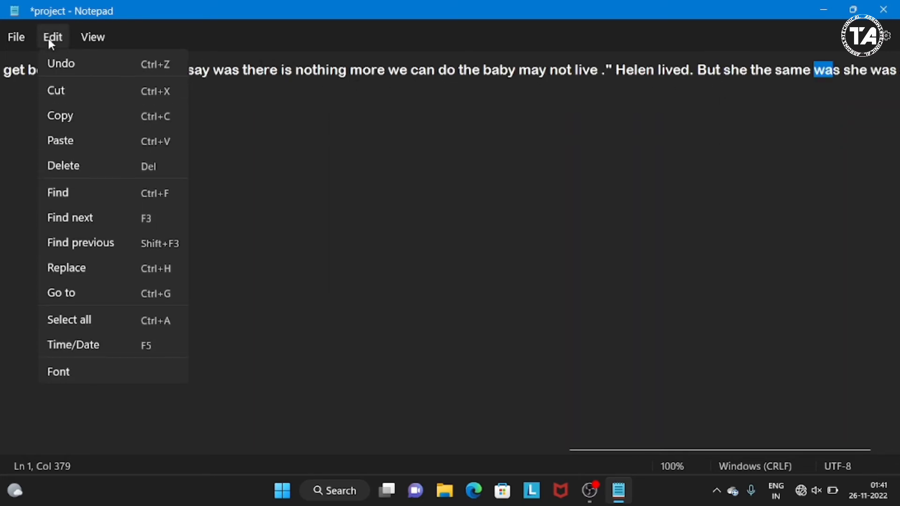
click(70, 217)
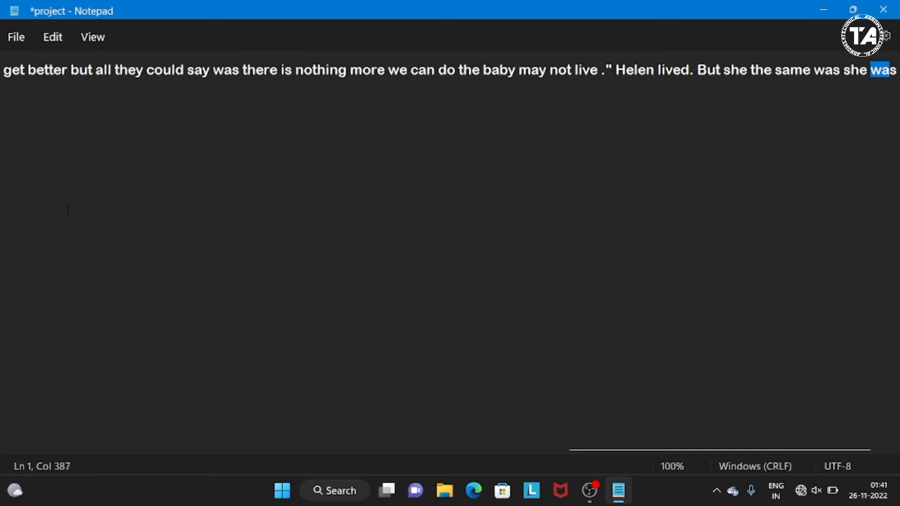
click(55, 36)
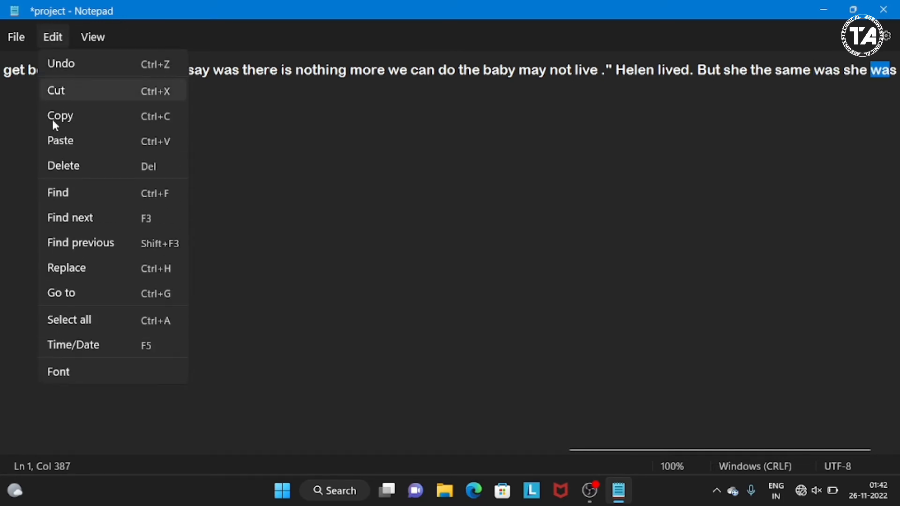
click(66, 214)
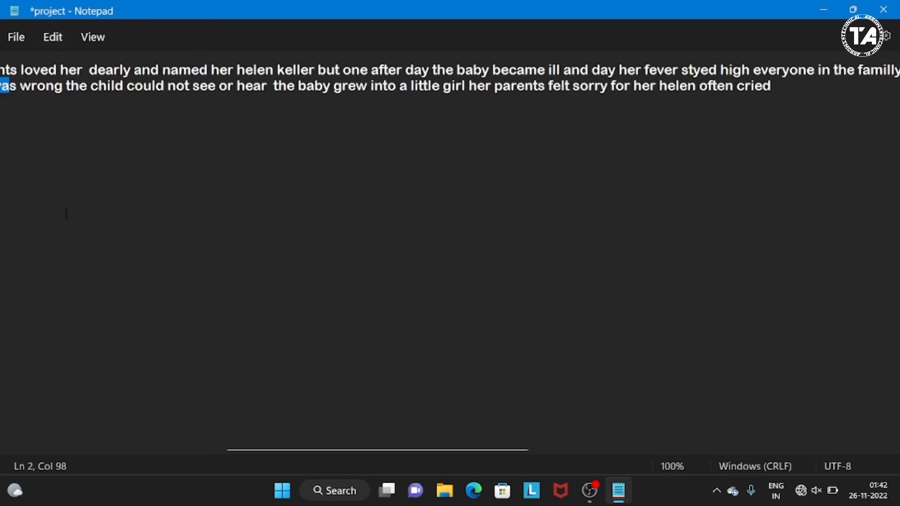
click(52, 37)
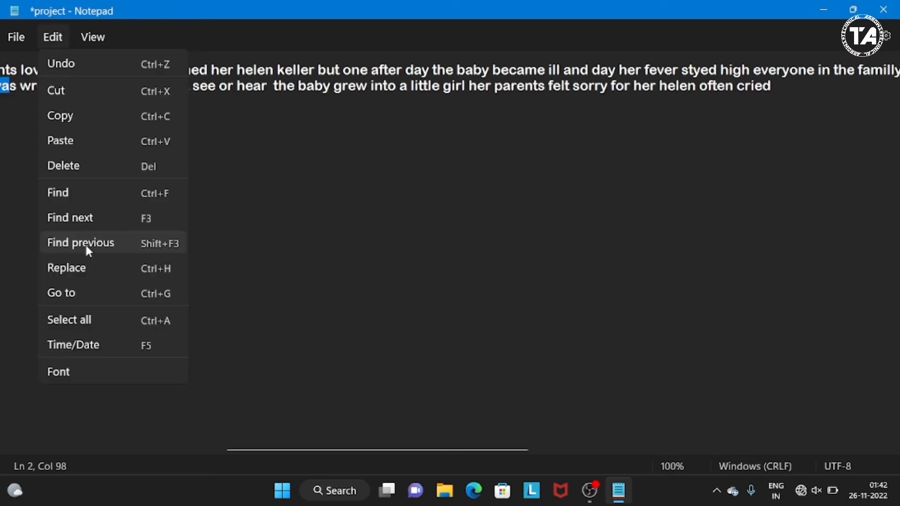
click(111, 244)
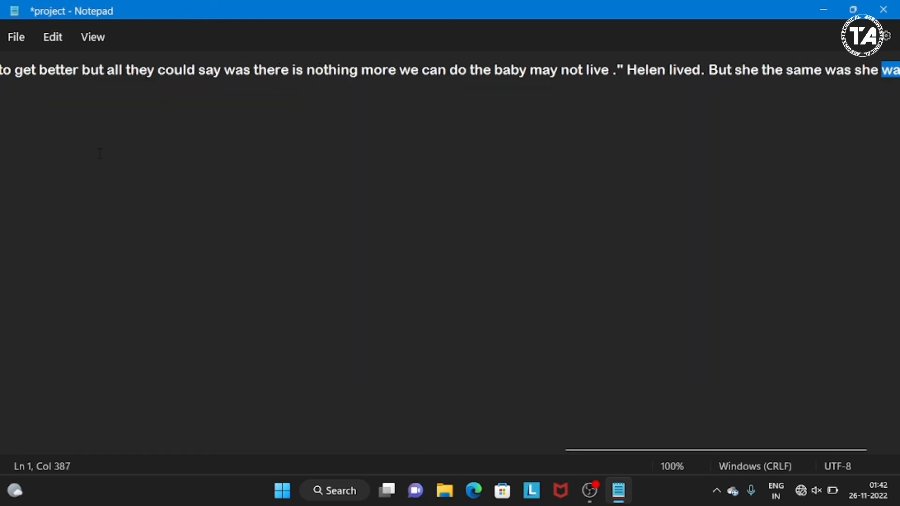
- Prepare a replacement of "better" with "one" in the document, and close the search bar without replacing anything
click(44, 42)
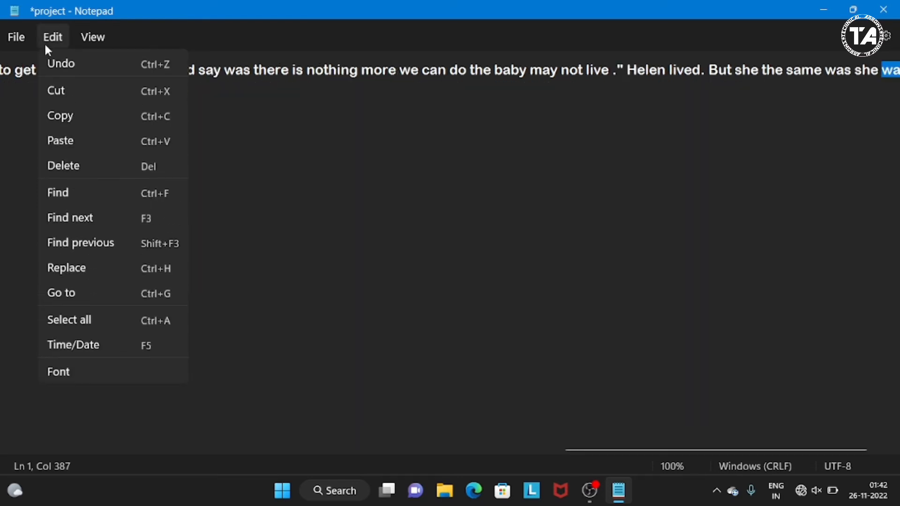
click(81, 269)
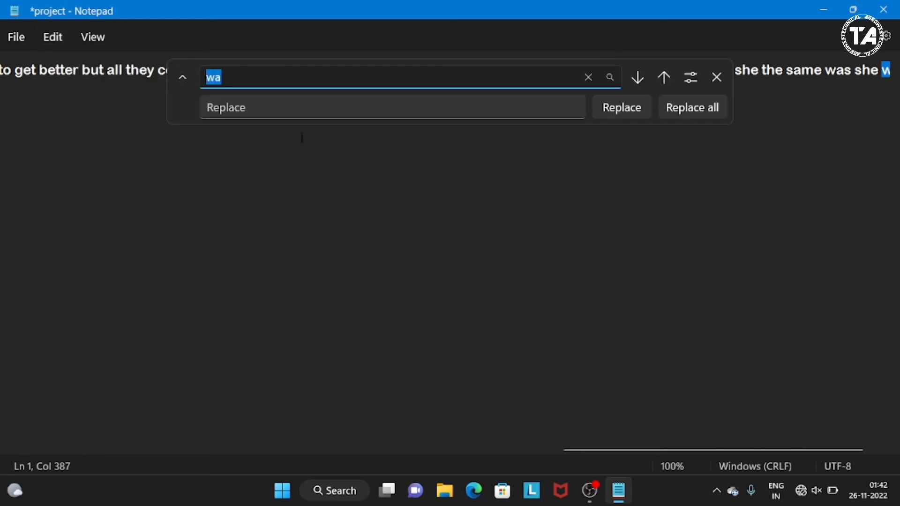
click(326, 81)
key(BackSpace)
key(BackSpace)
text(better)
click(253, 111)
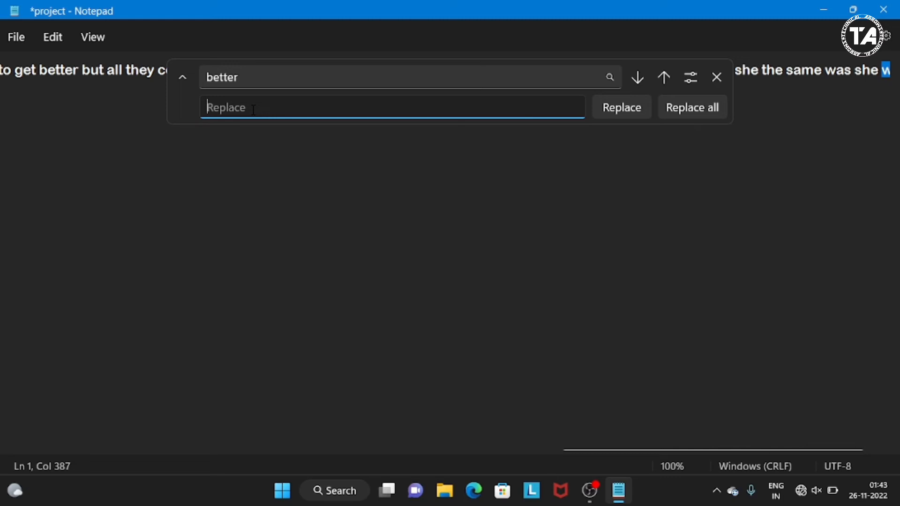
text(one)
click(721, 80)
- Use the Go to command to jump to line 2 of the document
click(54, 38)
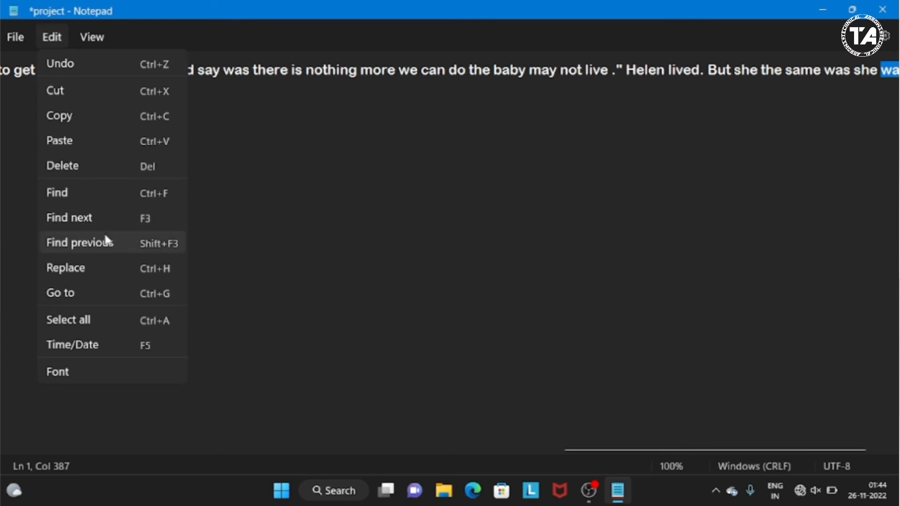
click(88, 296)
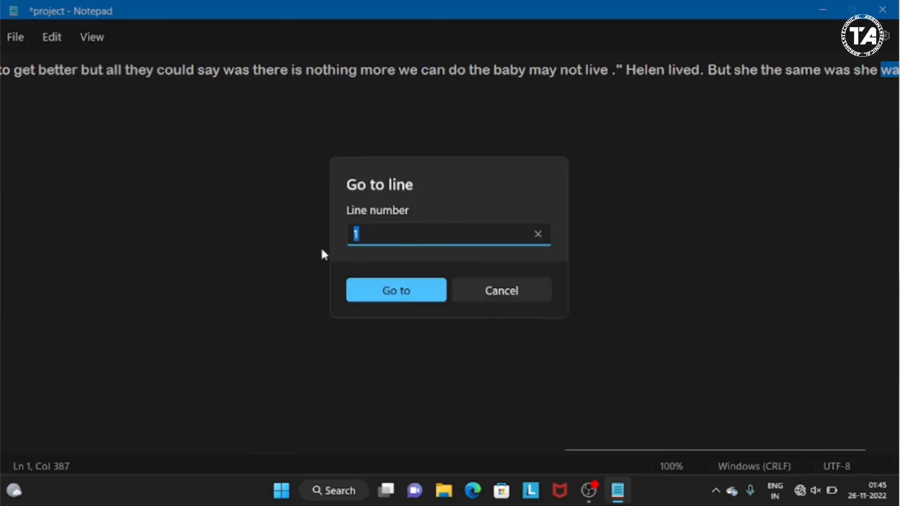
click(376, 238)
key(BackSpace)
text(2)
click(401, 290)
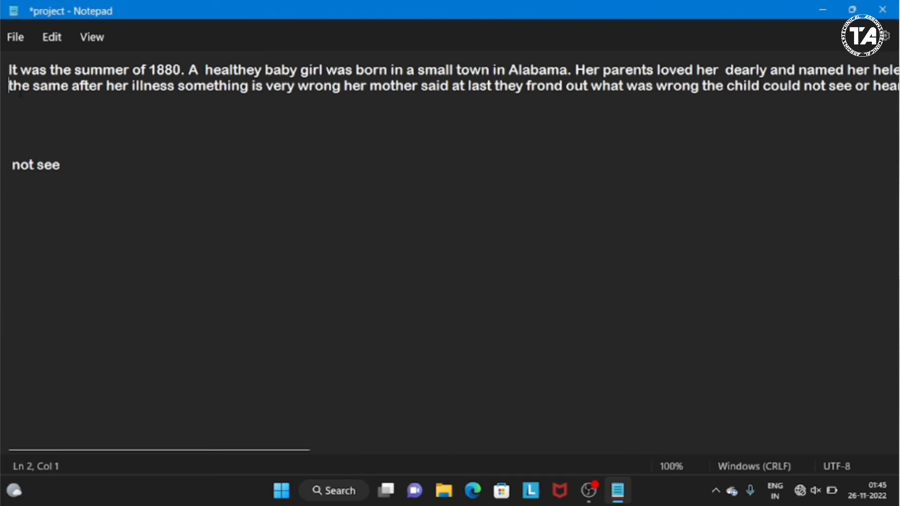
- Select all of the document's text with the Select all command, and clear the selection
click(51, 45)
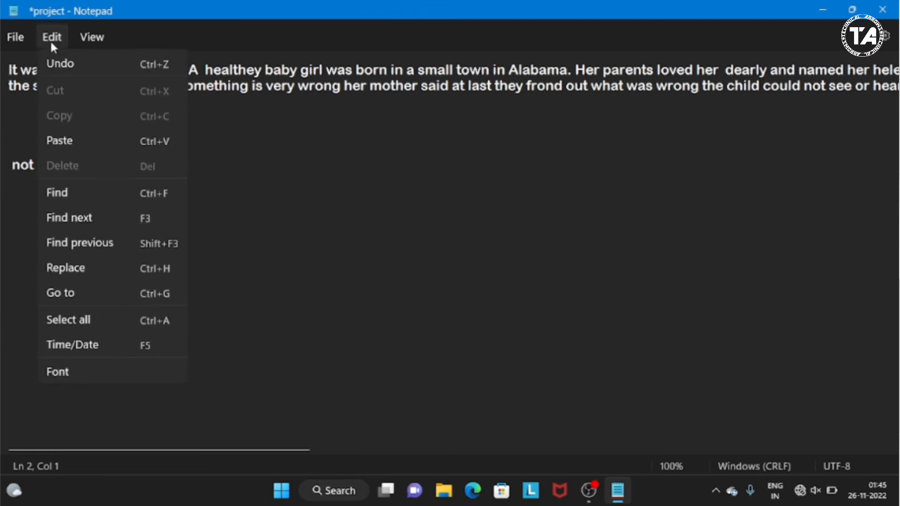
click(89, 321)
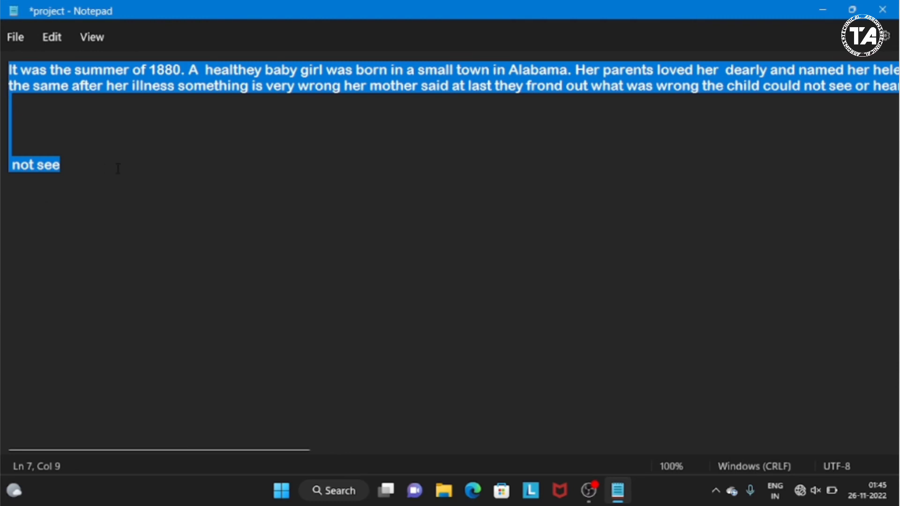
click(105, 152)
- Insert the current time and date directly after the word "last" in the second line
click(46, 43)
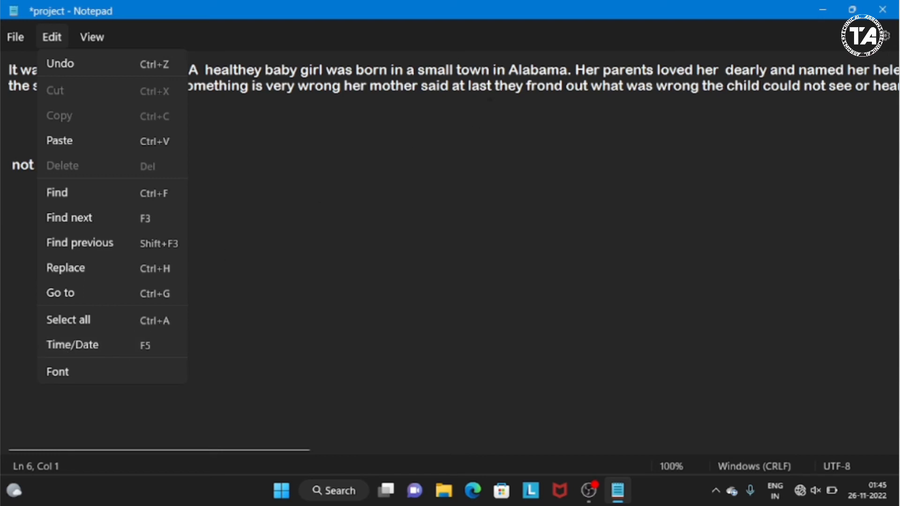
click(500, 86)
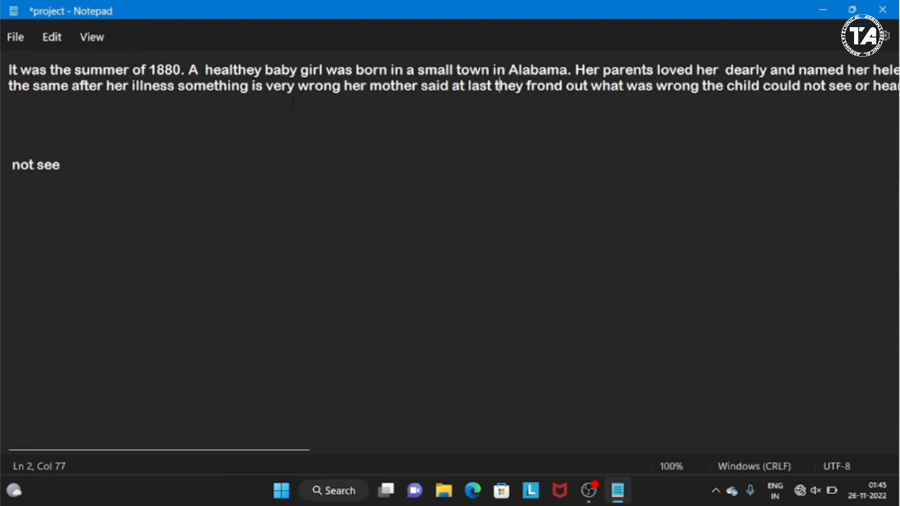
key(Left)
key(Left)
click(55, 38)
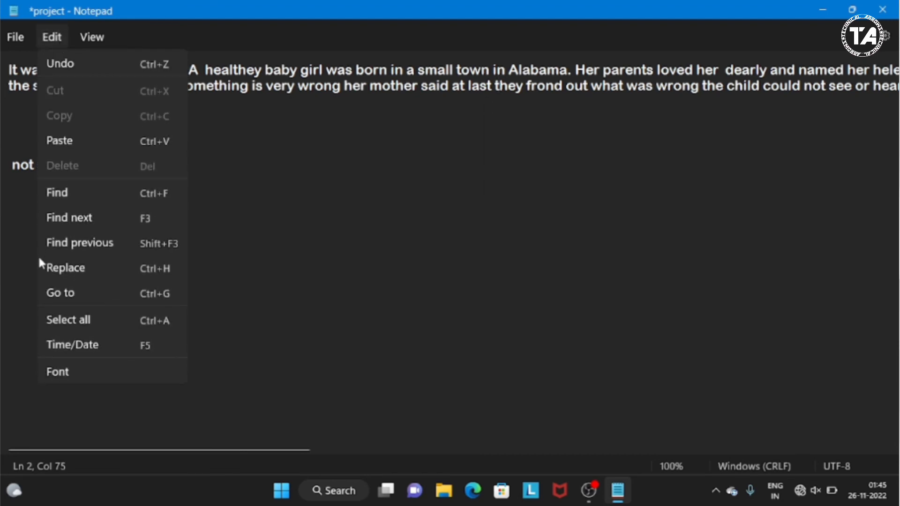
click(70, 344)
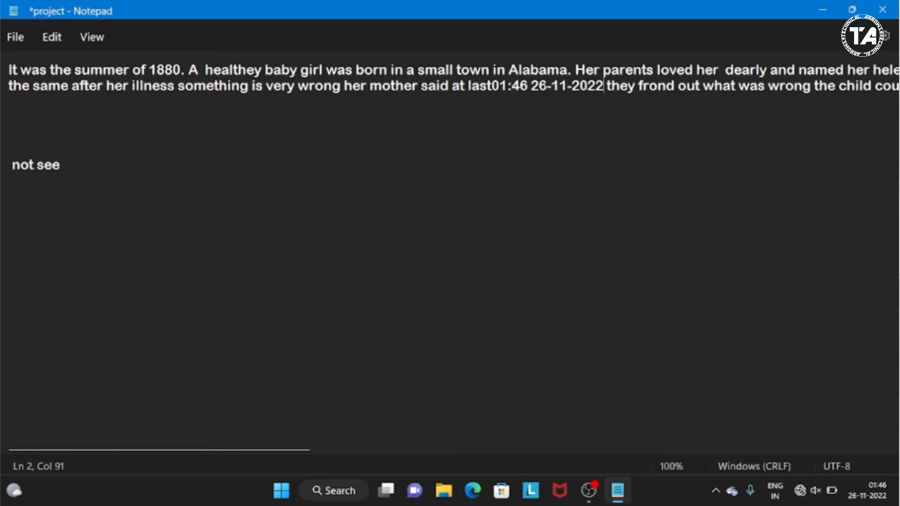
- Change the day of the inserted date in the second line to 25
click(546, 87)
key(BackSpace)
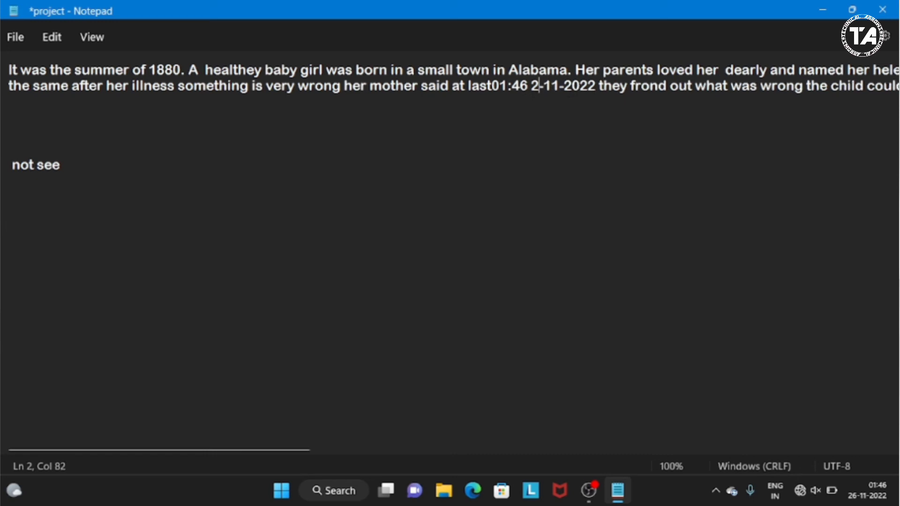
text(5)
- Open the Font settings and set the font family to Arial
click(17, 39)
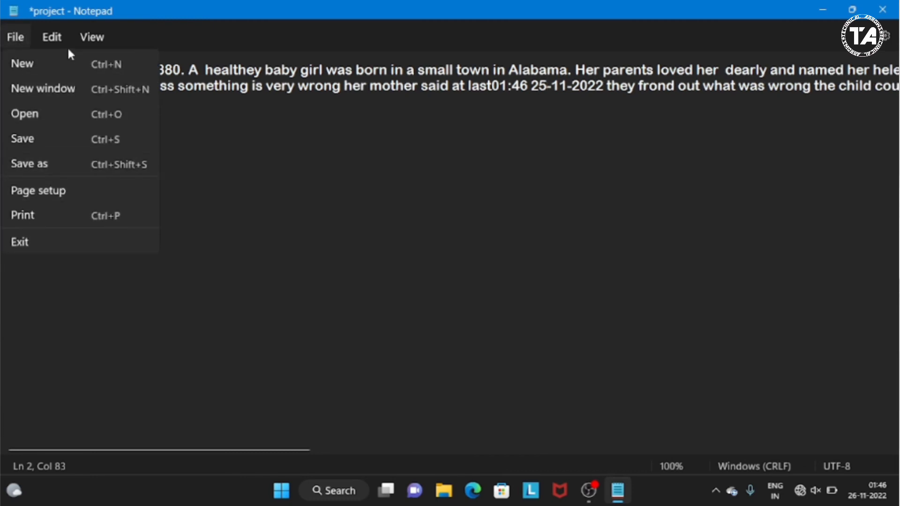
click(53, 38)
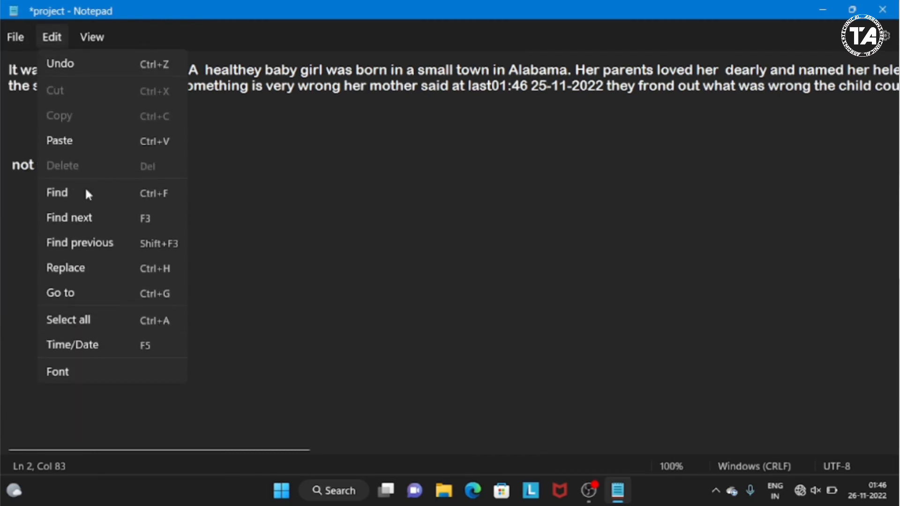
click(72, 374)
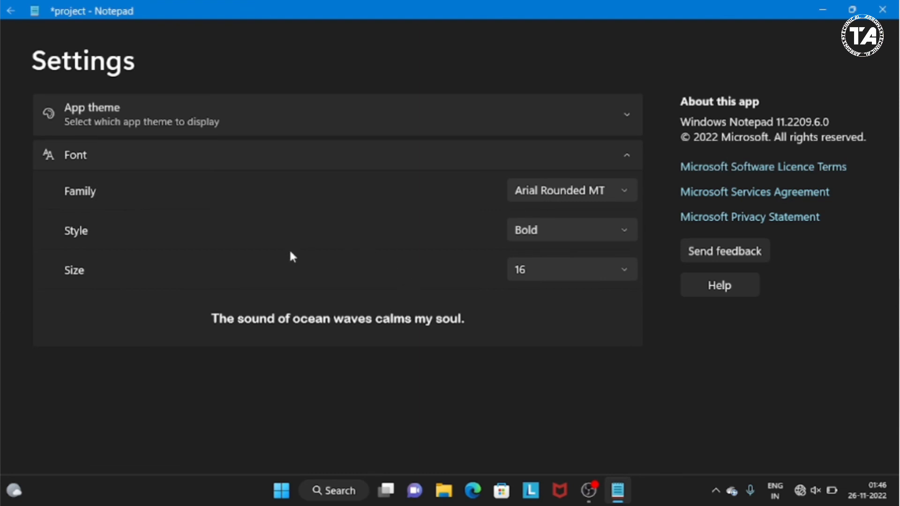
click(540, 234)
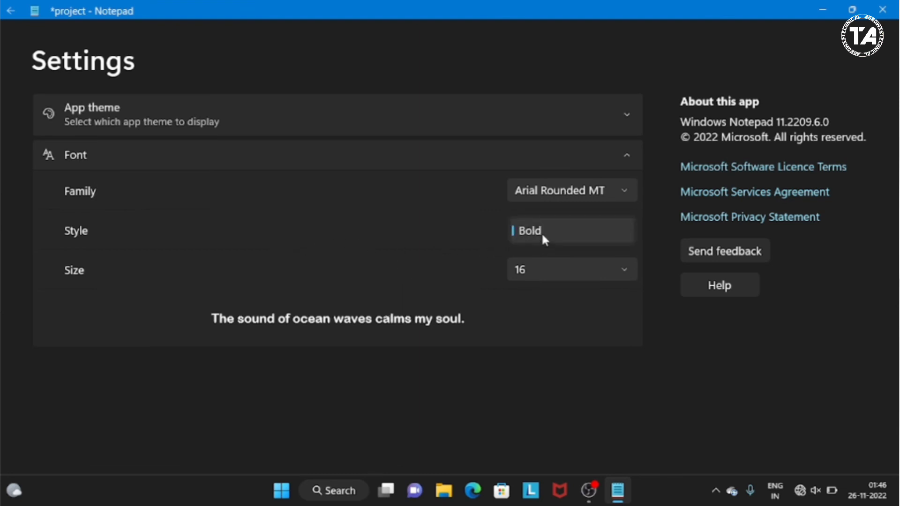
click(566, 197)
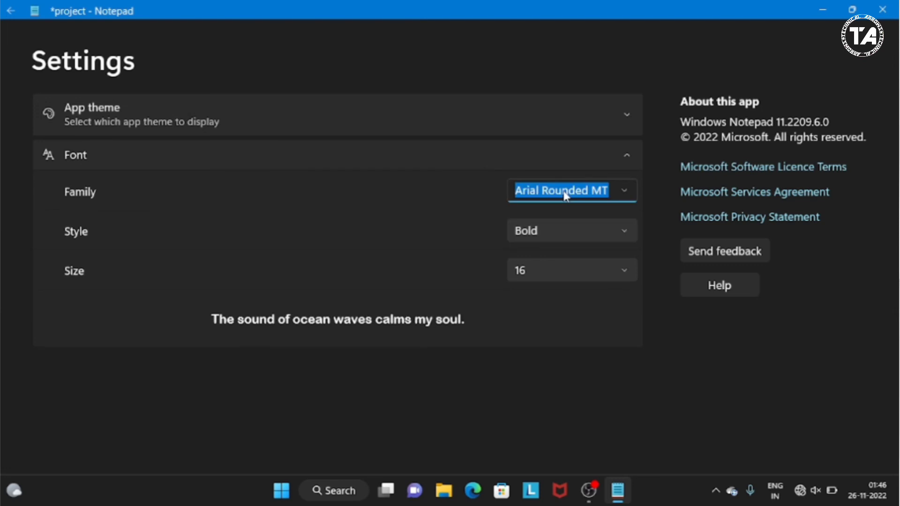
click(627, 192)
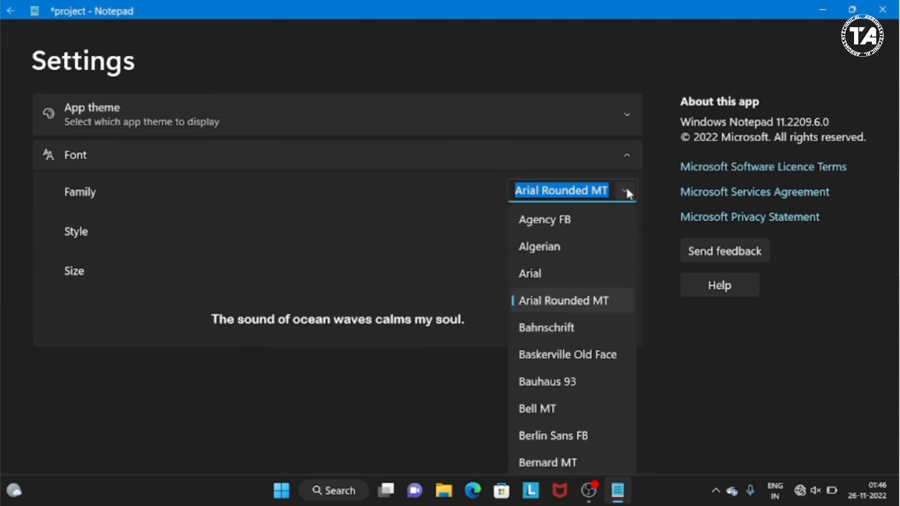
click(547, 273)
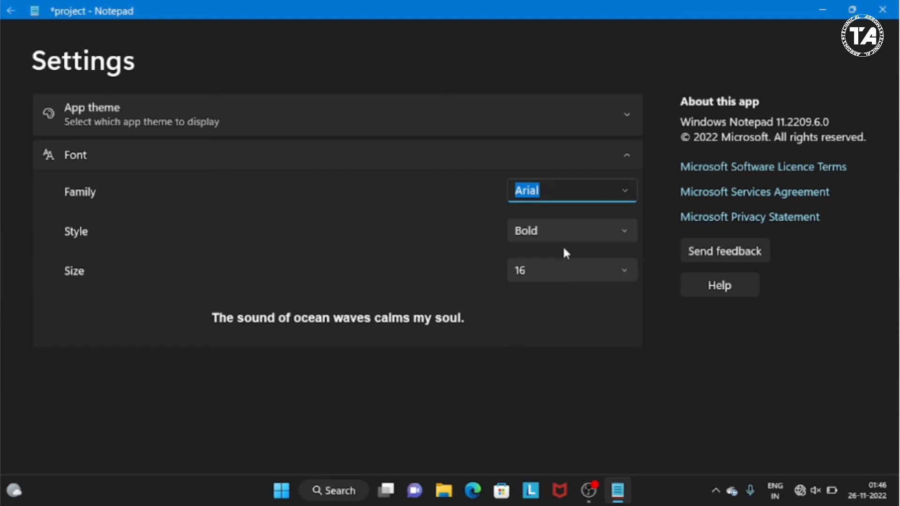
- Review the available font styles and sizes, keeping Bold and 16
click(572, 232)
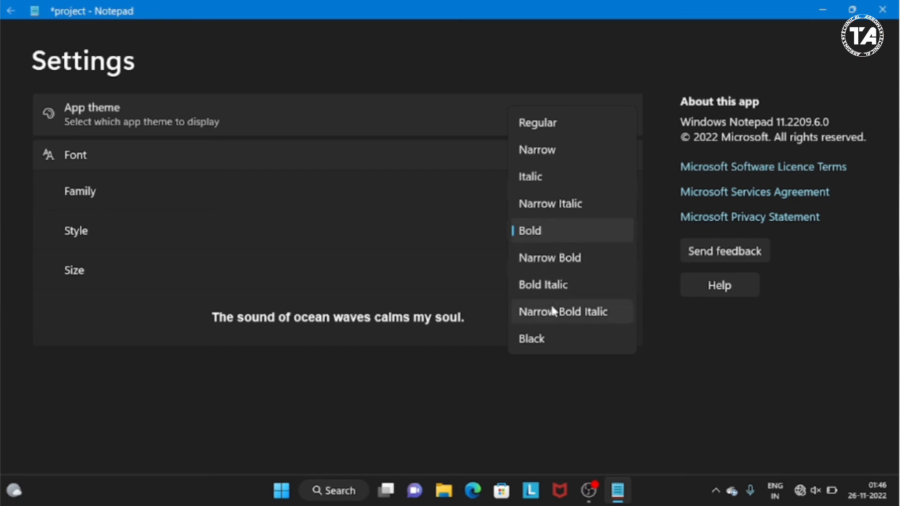
click(471, 256)
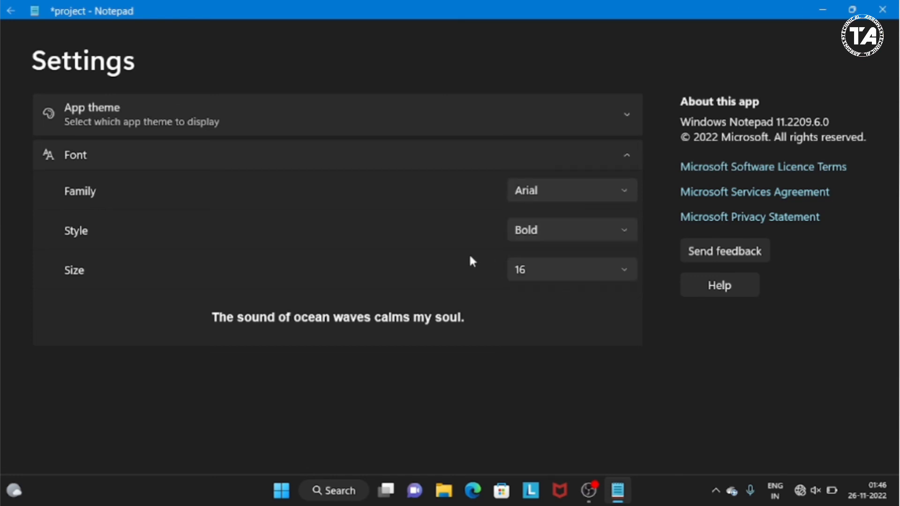
click(571, 272)
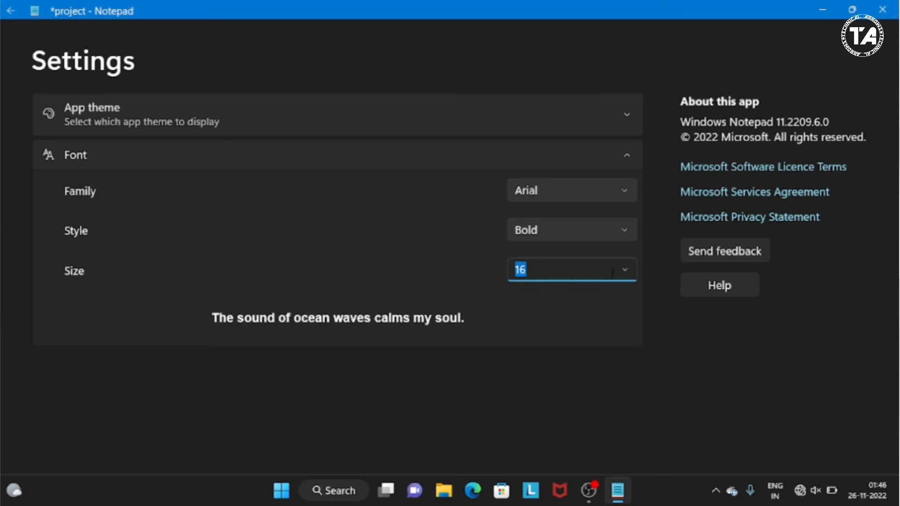
click(627, 272)
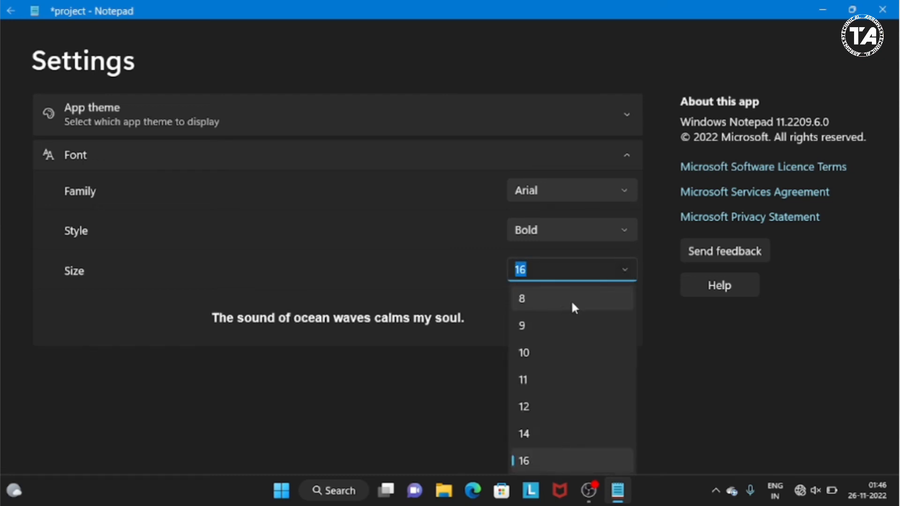
click(531, 405)
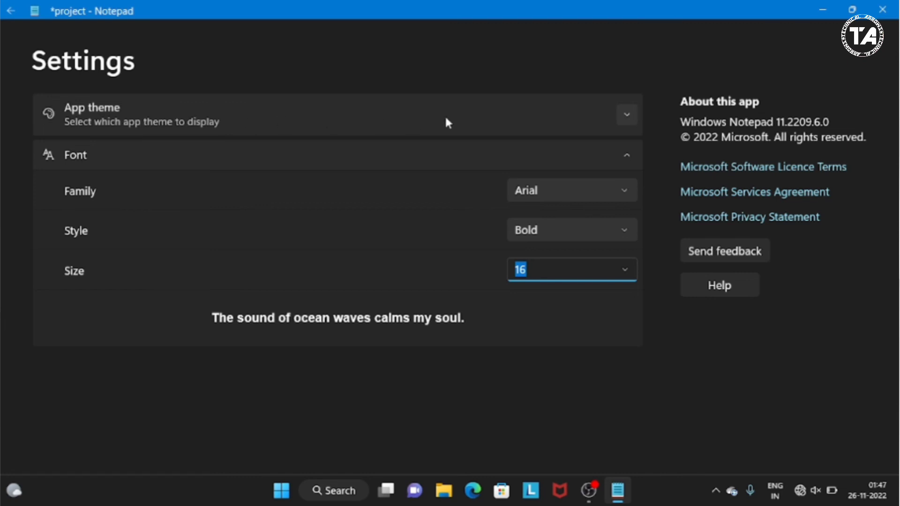
- Try the Light and Dark app themes, restore Use system setting, and return to the document
click(628, 117)
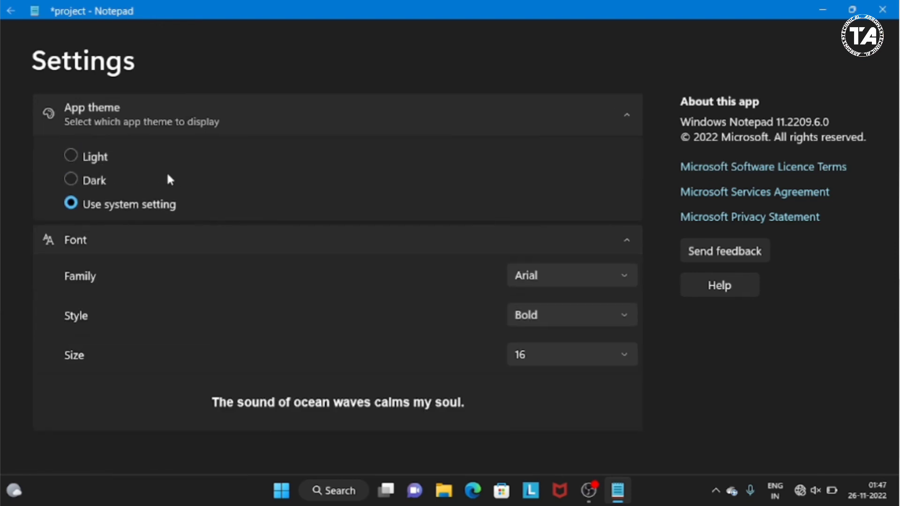
click(71, 155)
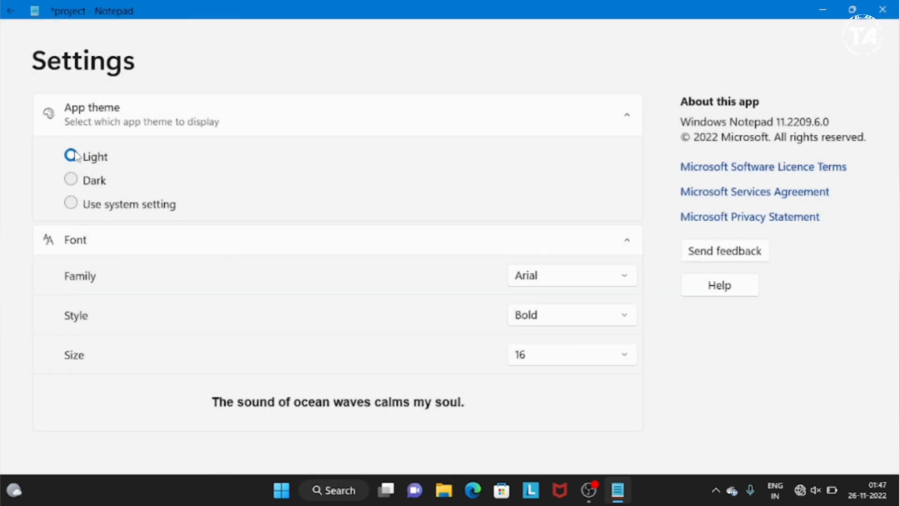
click(72, 180)
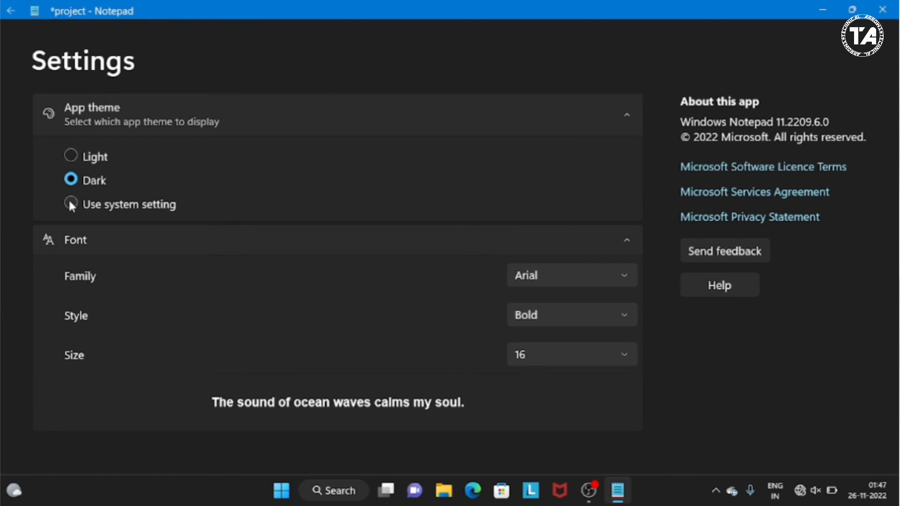
click(70, 204)
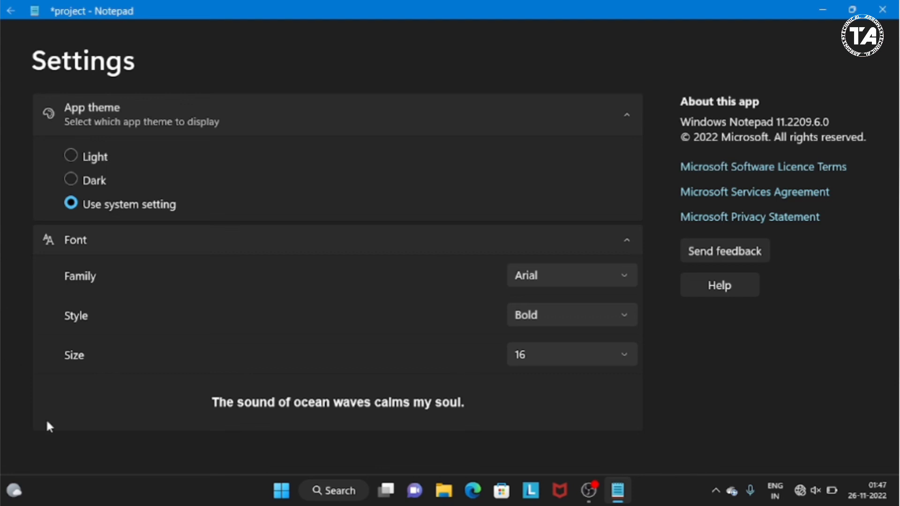
click(9, 13)
- Zoom in on the document text to 110%, and restore the default zoom
click(90, 43)
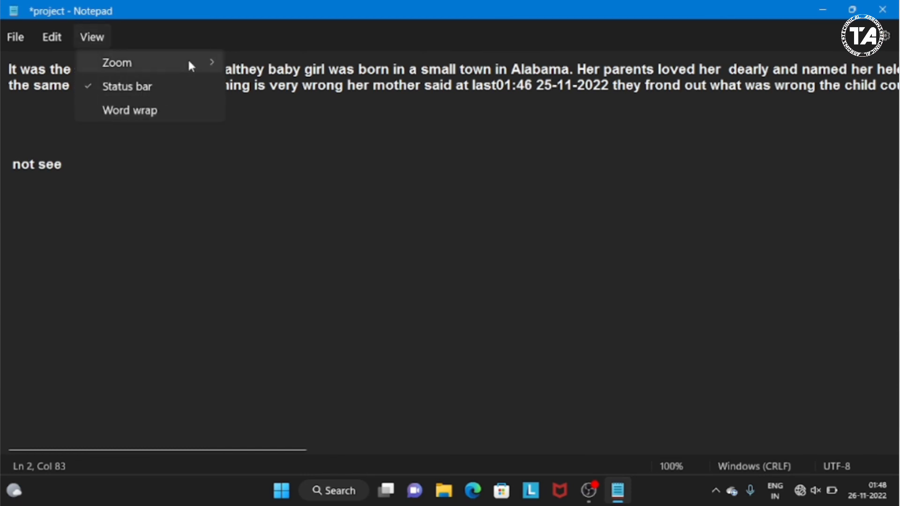
mouse_move(189, 62)
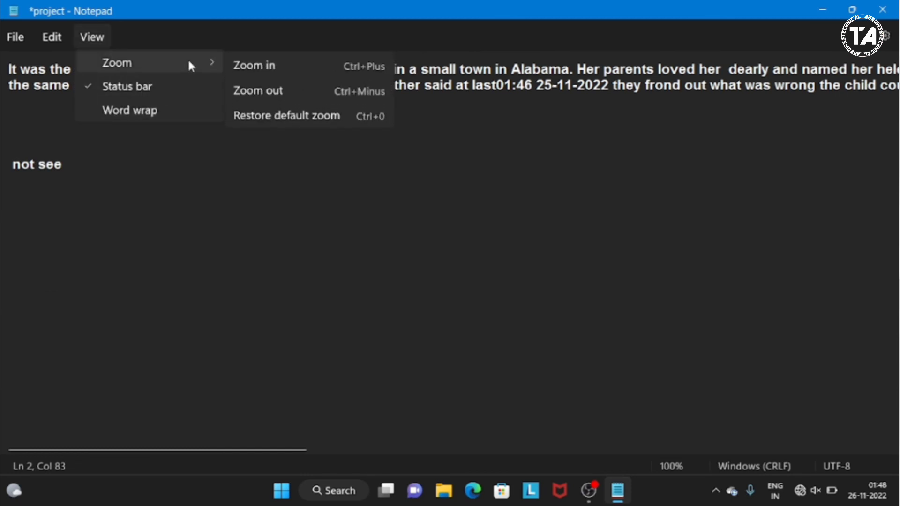
click(288, 66)
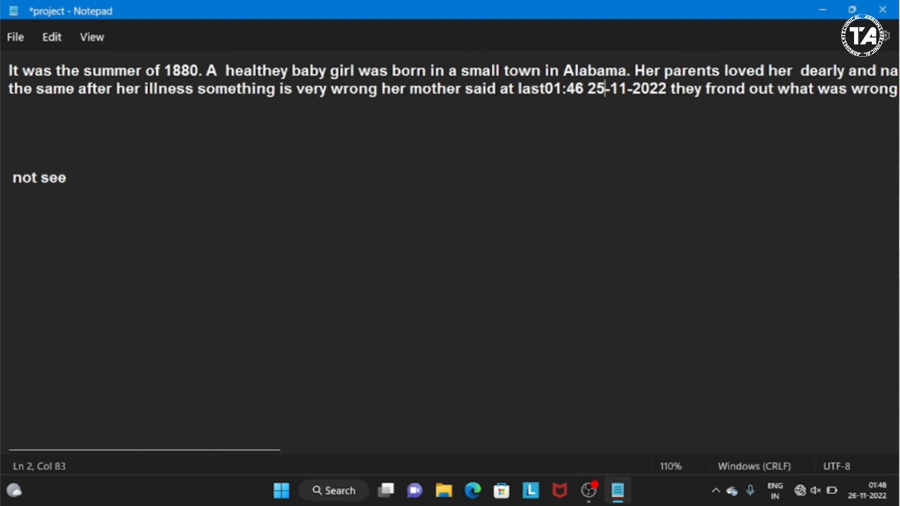
click(93, 37)
mouse_move(112, 62)
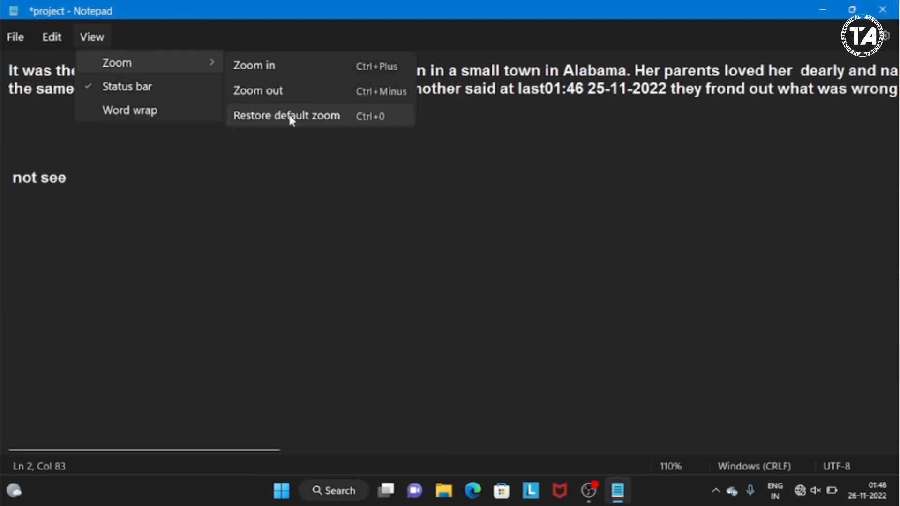
click(301, 121)
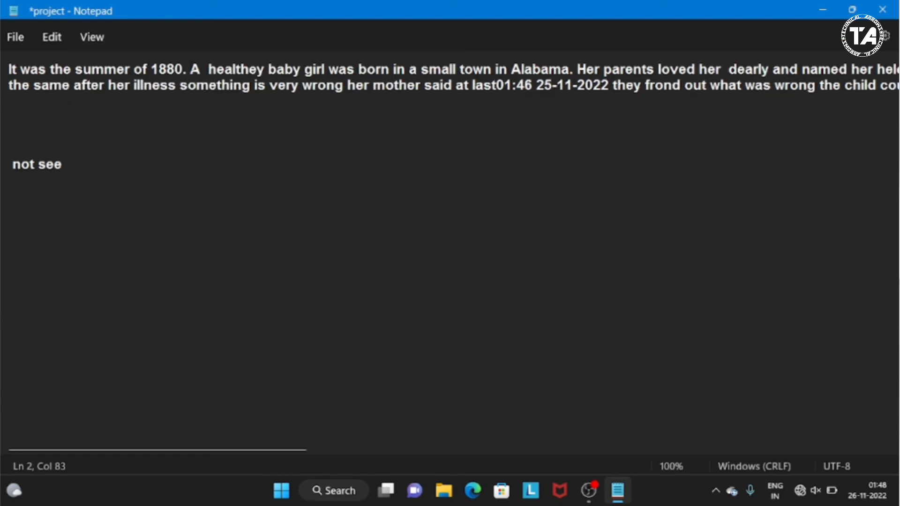
- Hide the status bar below the document, and show it again
click(92, 42)
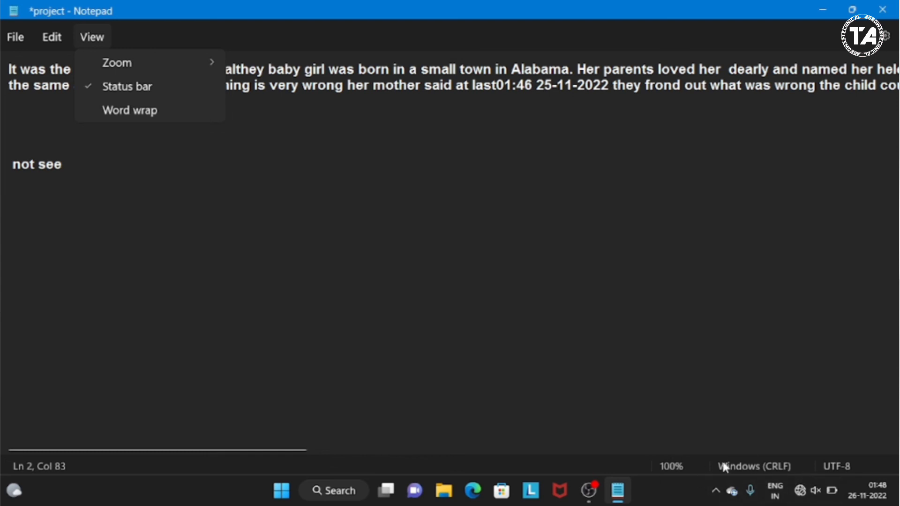
click(93, 88)
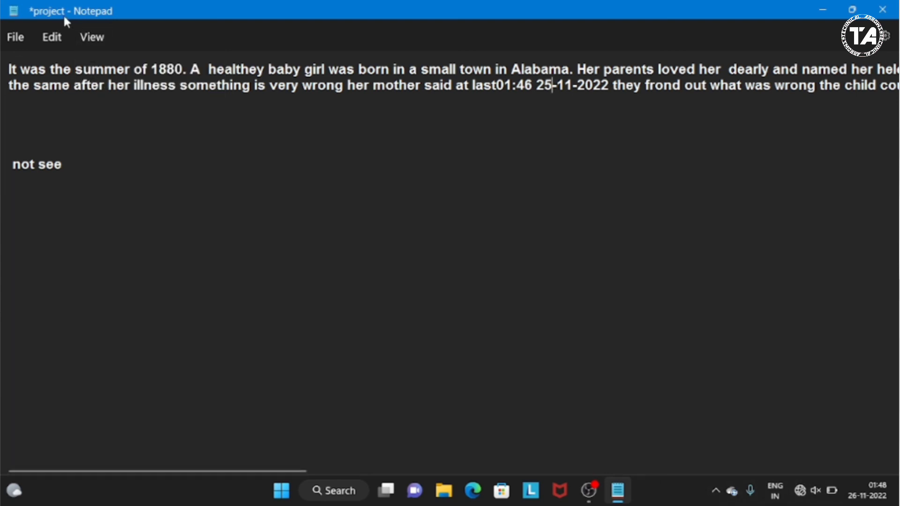
click(86, 37)
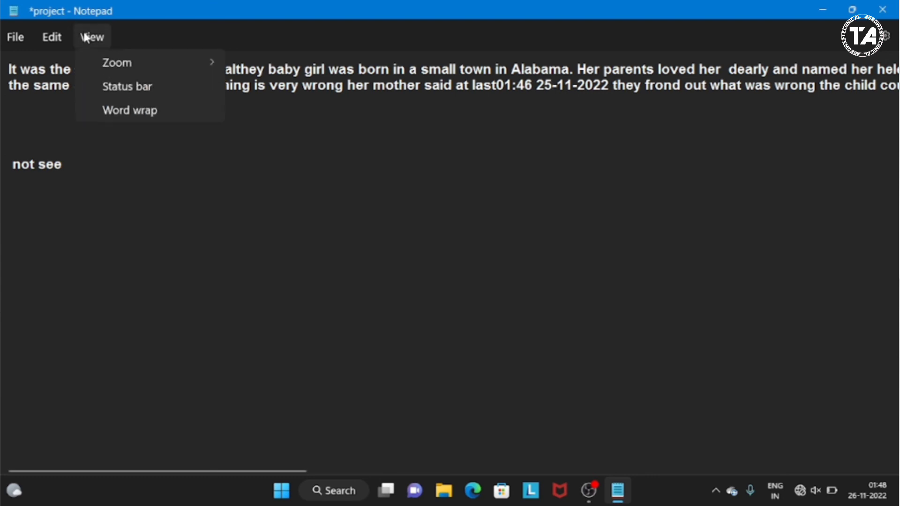
click(89, 84)
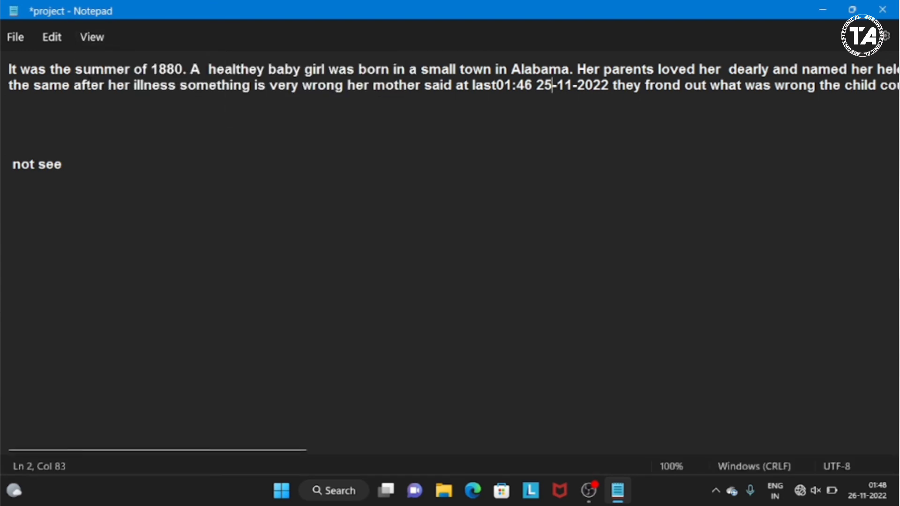
- Turn on word wrap for the document, and place the cursor on the empty line just above "not see"
click(86, 37)
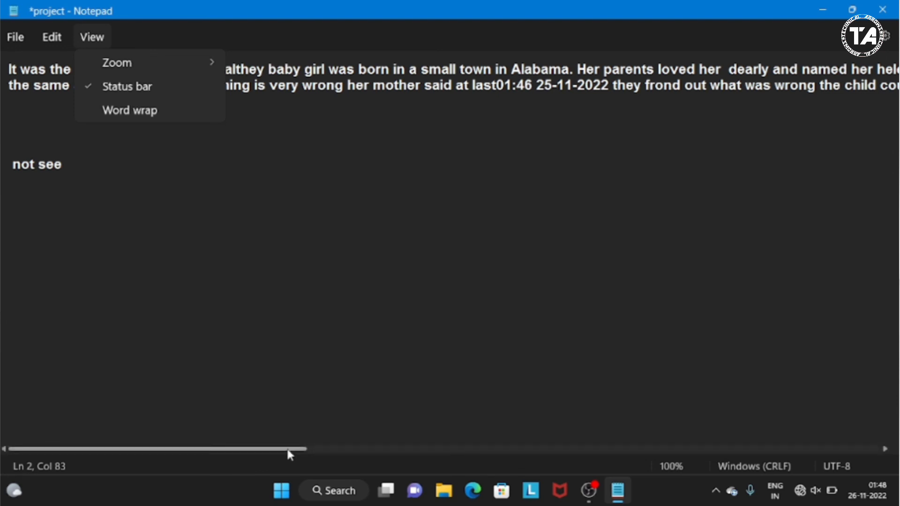
drag(290, 454, 342, 424)
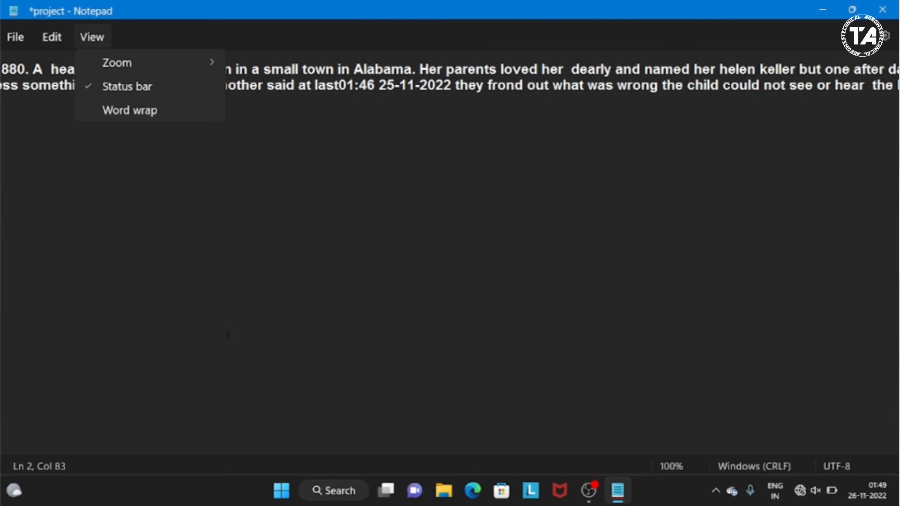
click(94, 118)
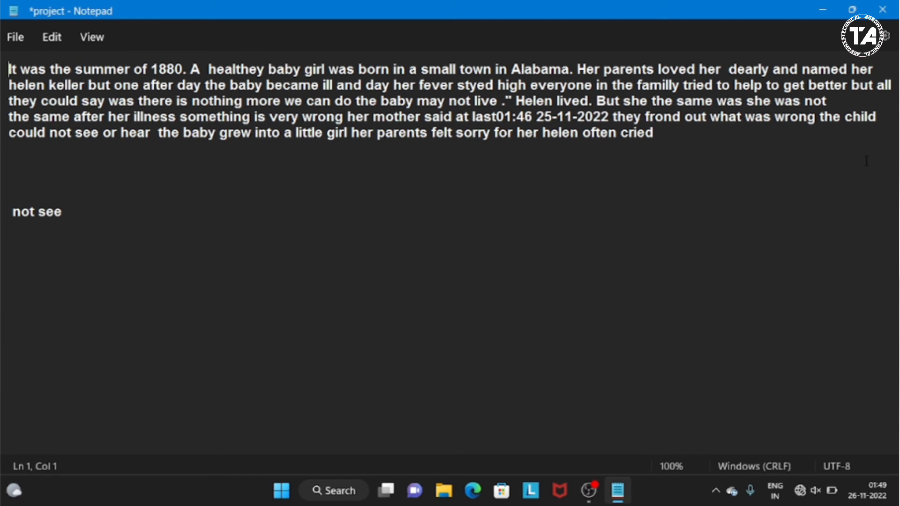
click(186, 200)
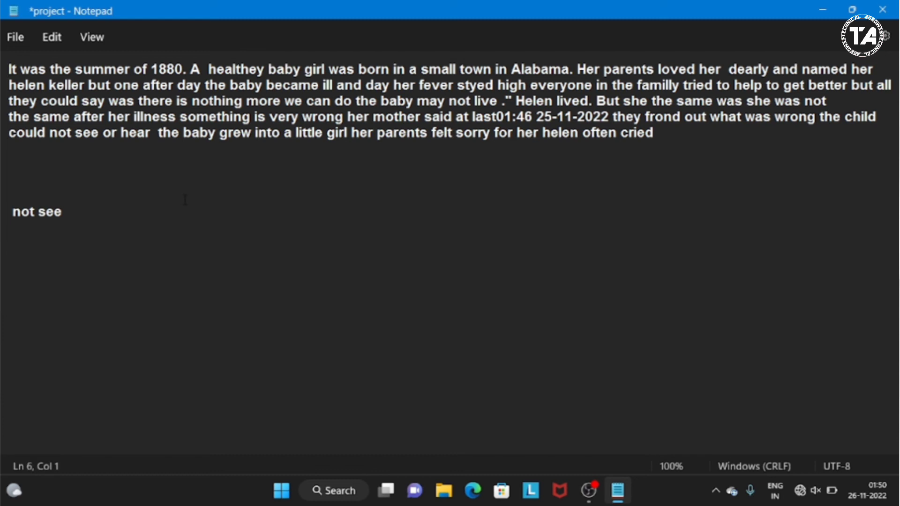